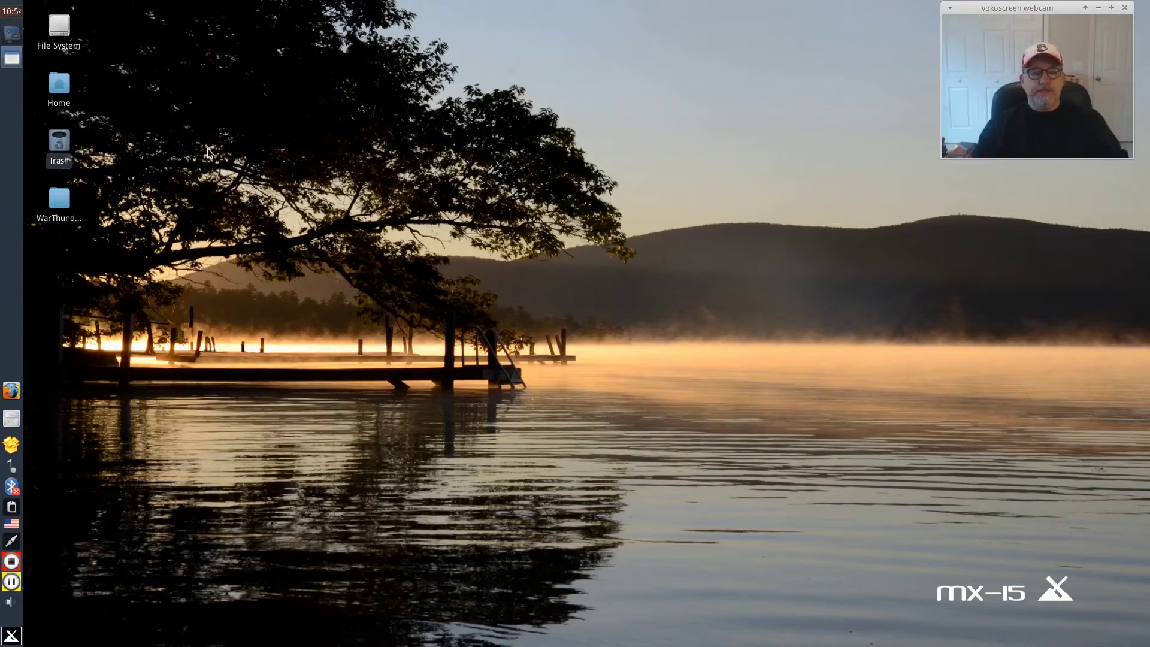
# Launch MX Tools from the Whisker menu's Recently Used list.
pyautogui.click(163, 119)
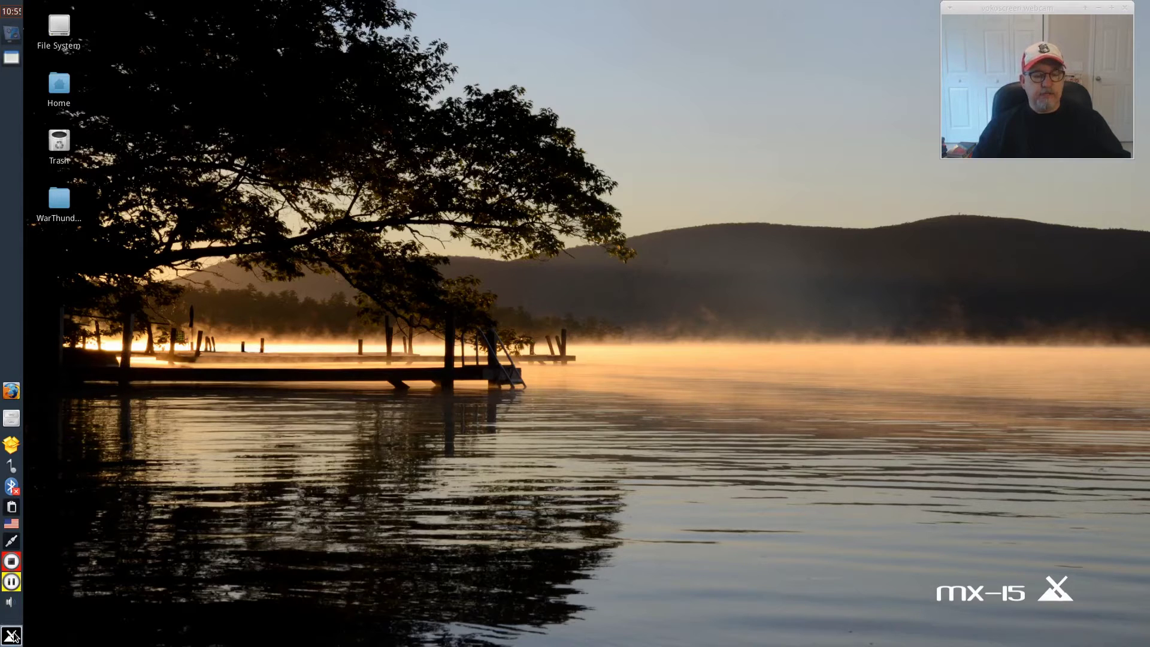
pyautogui.click(12, 636)
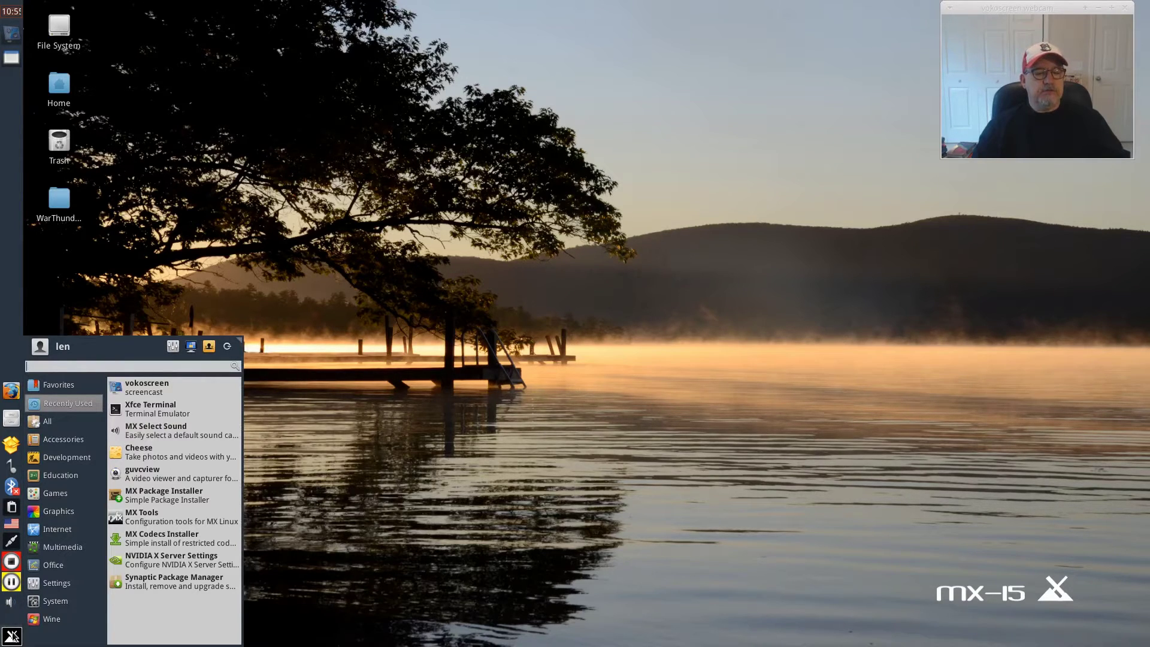
pyautogui.click(161, 516)
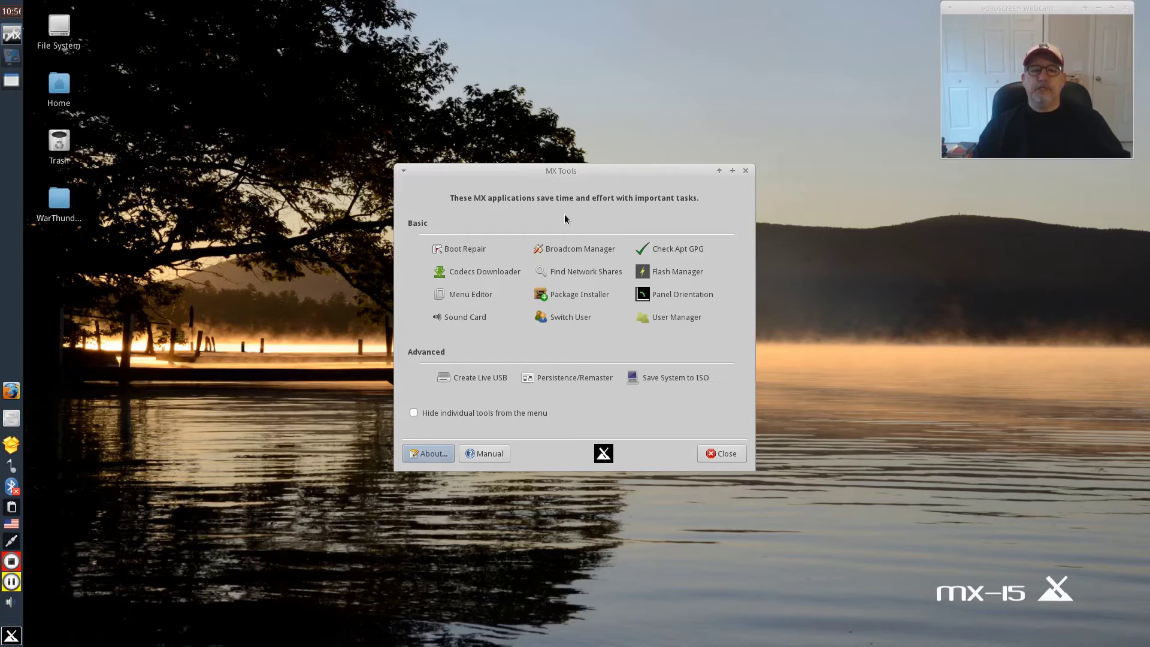
pyautogui.click(565, 293)
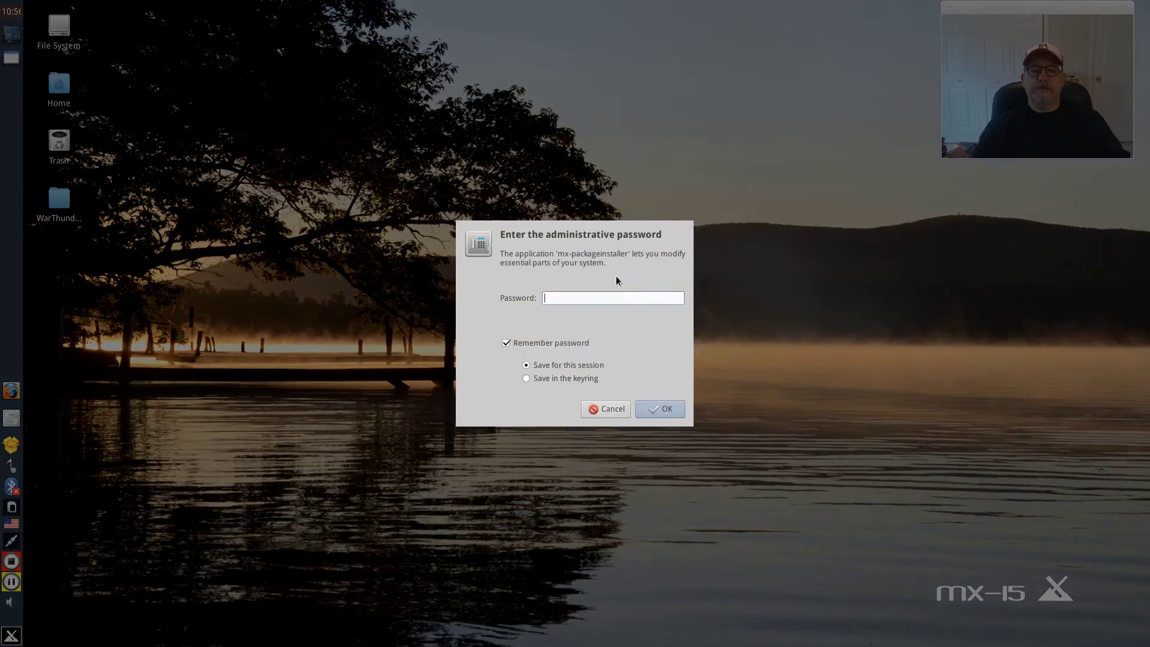
pyautogui.write('*****')
pyautogui.press('Return')
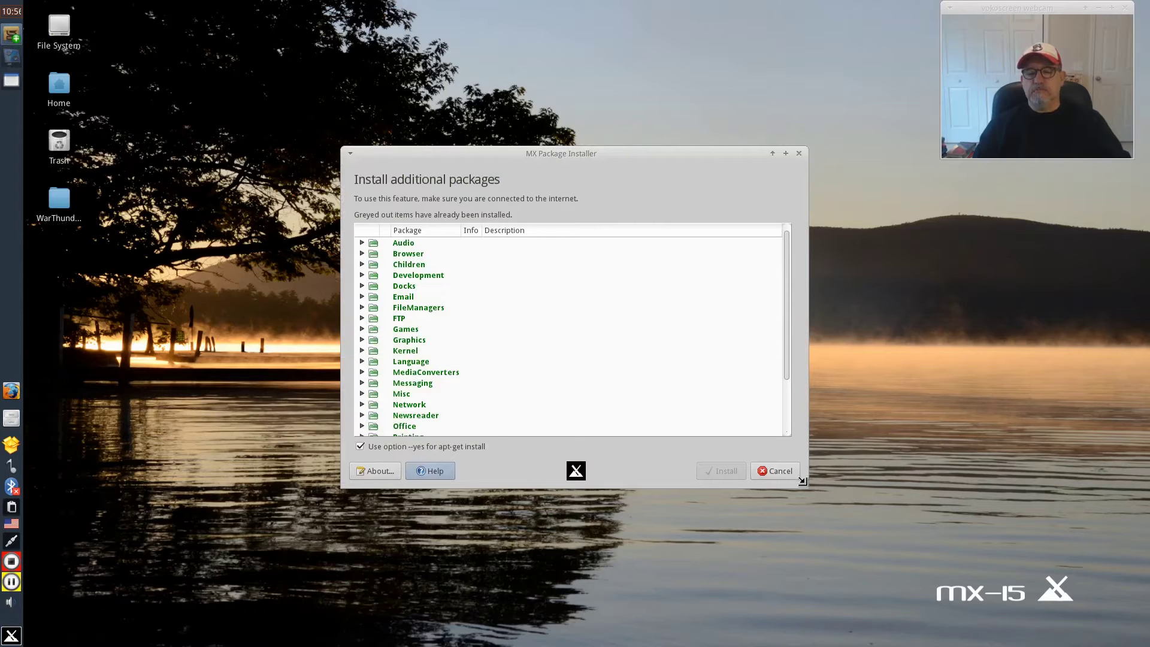
pyautogui.moveTo(803, 481); pyautogui.dragTo(945, 589)
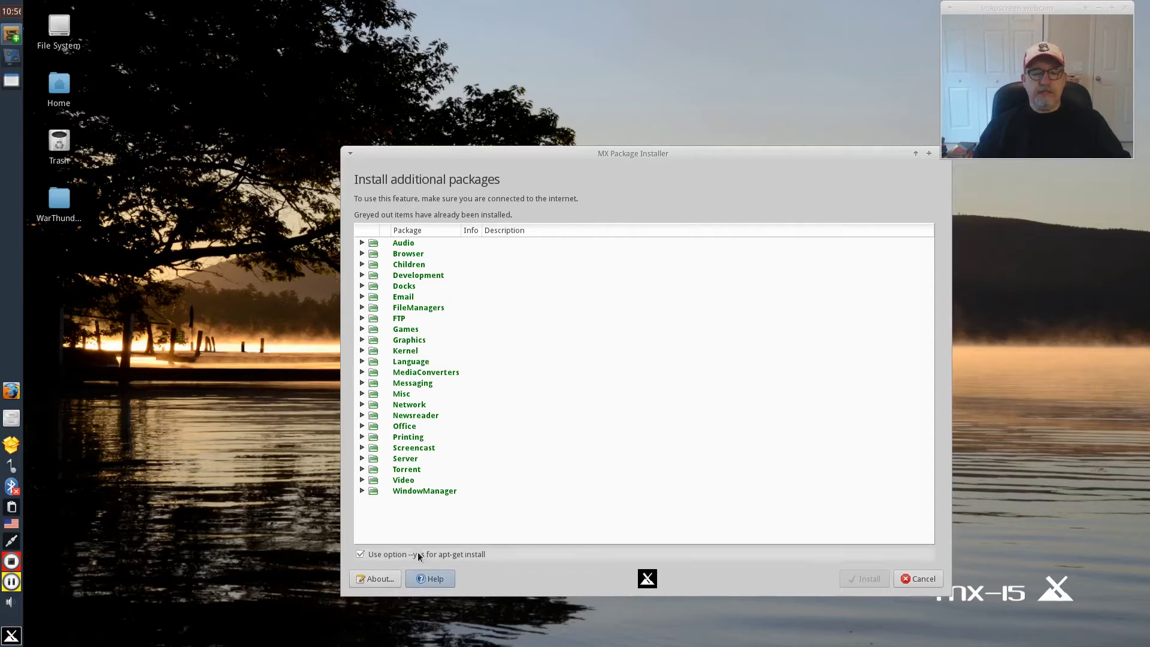
pyautogui.click(921, 577)
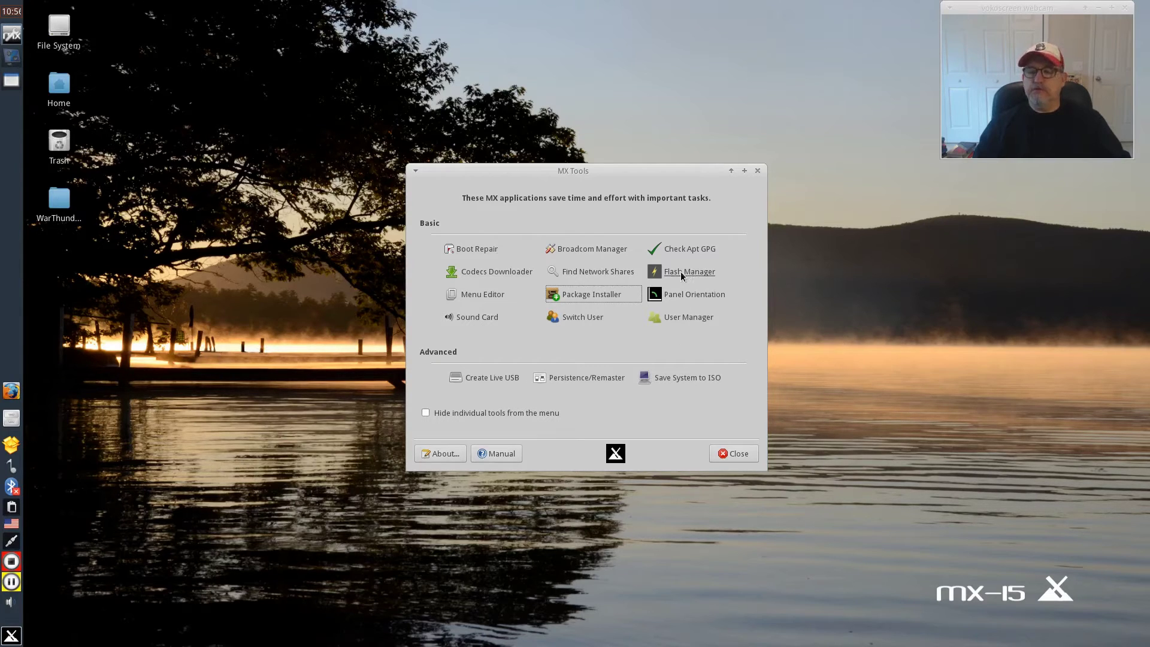
# Apply 'Display default panel horizontally' in MX Panel Orientation.
pyautogui.click(684, 293)
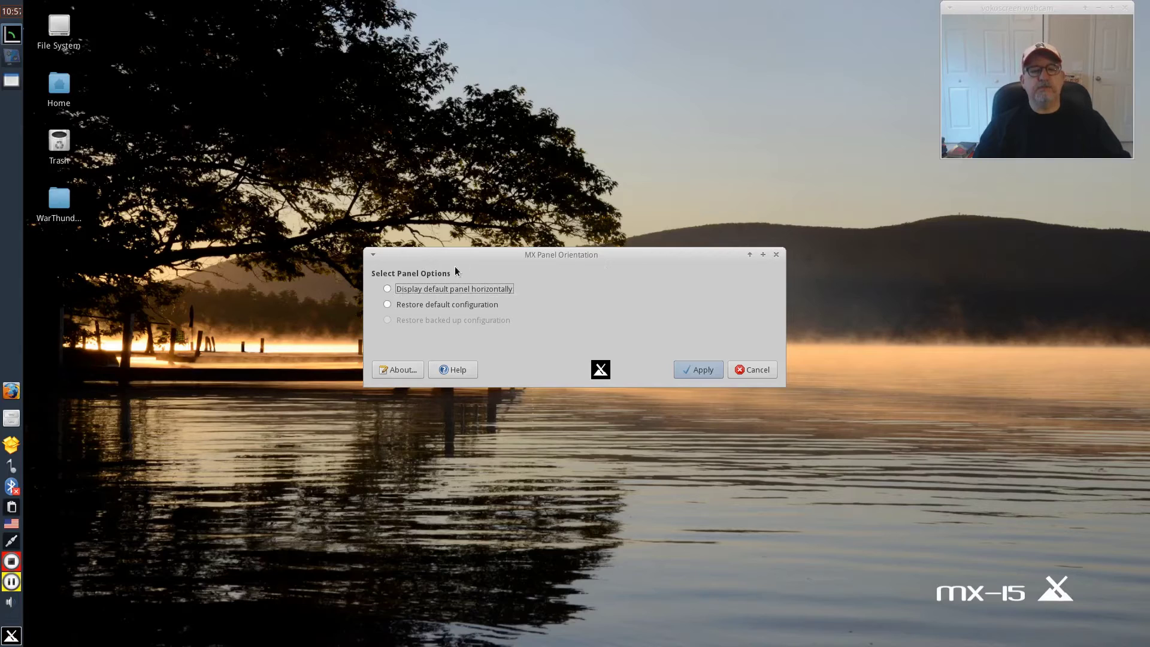
pyautogui.click(386, 289)
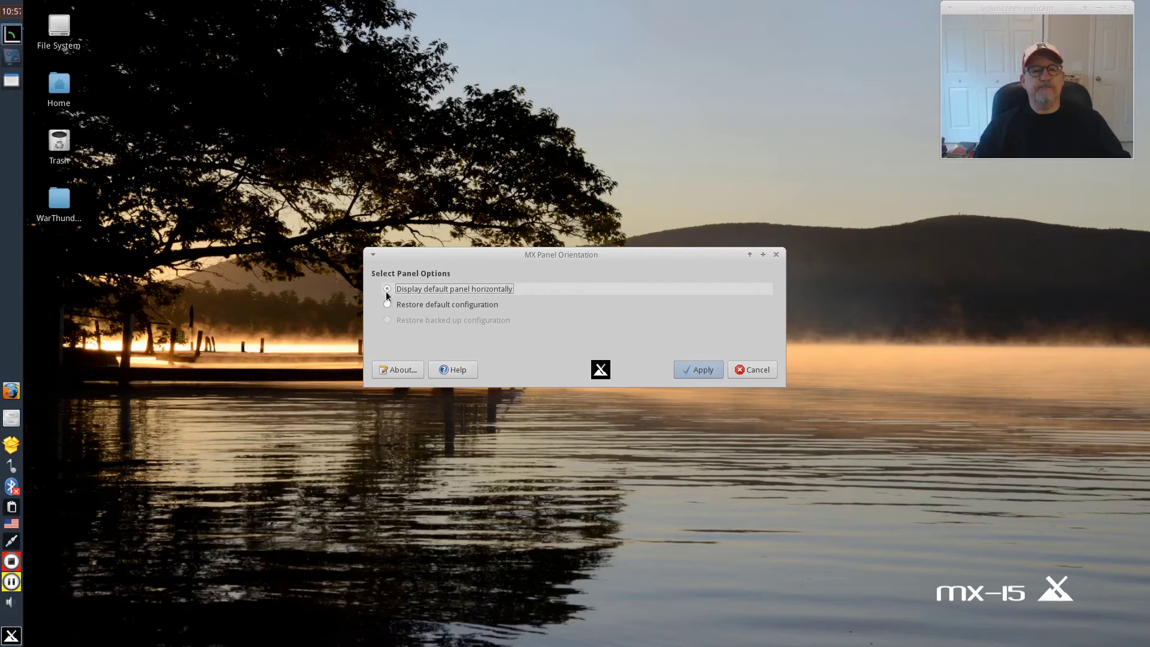
pyautogui.click(709, 372)
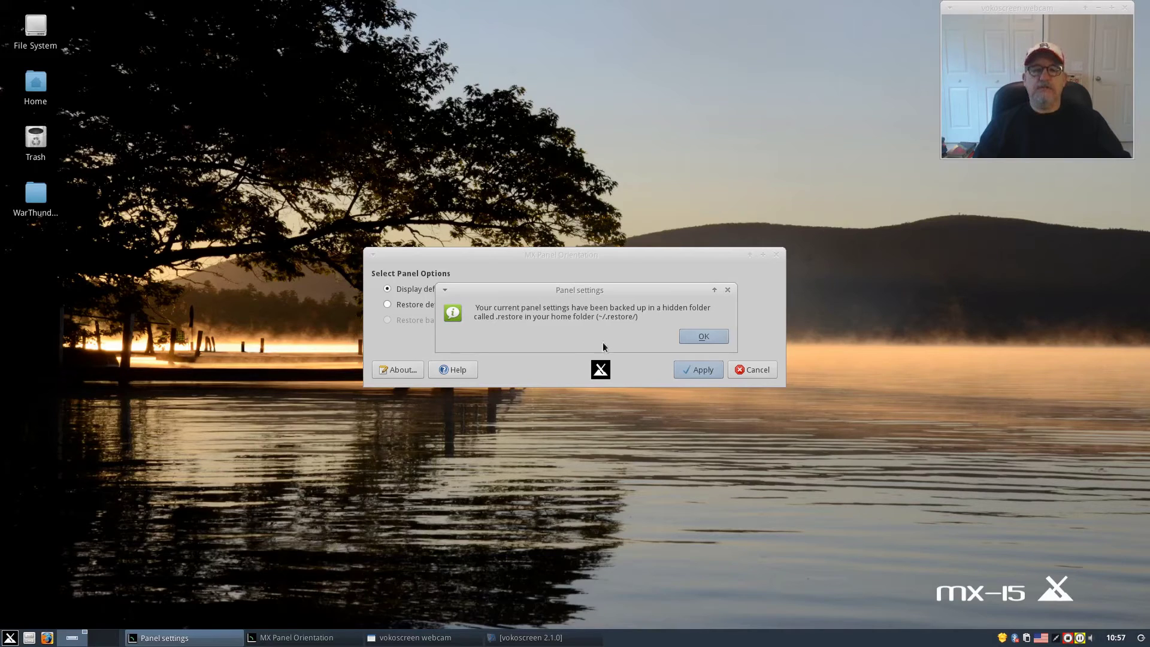
# Dismiss the backup notice and check MX Select Sound, leaving PCH as the default card.
pyautogui.click(693, 335)
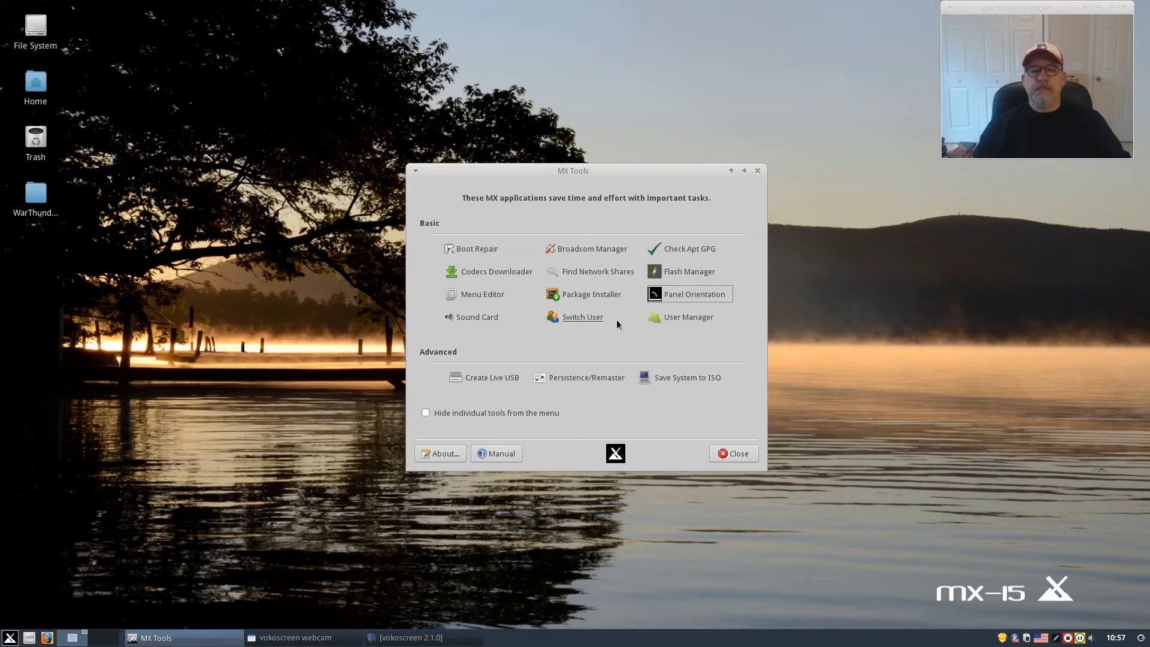
pyautogui.click(473, 318)
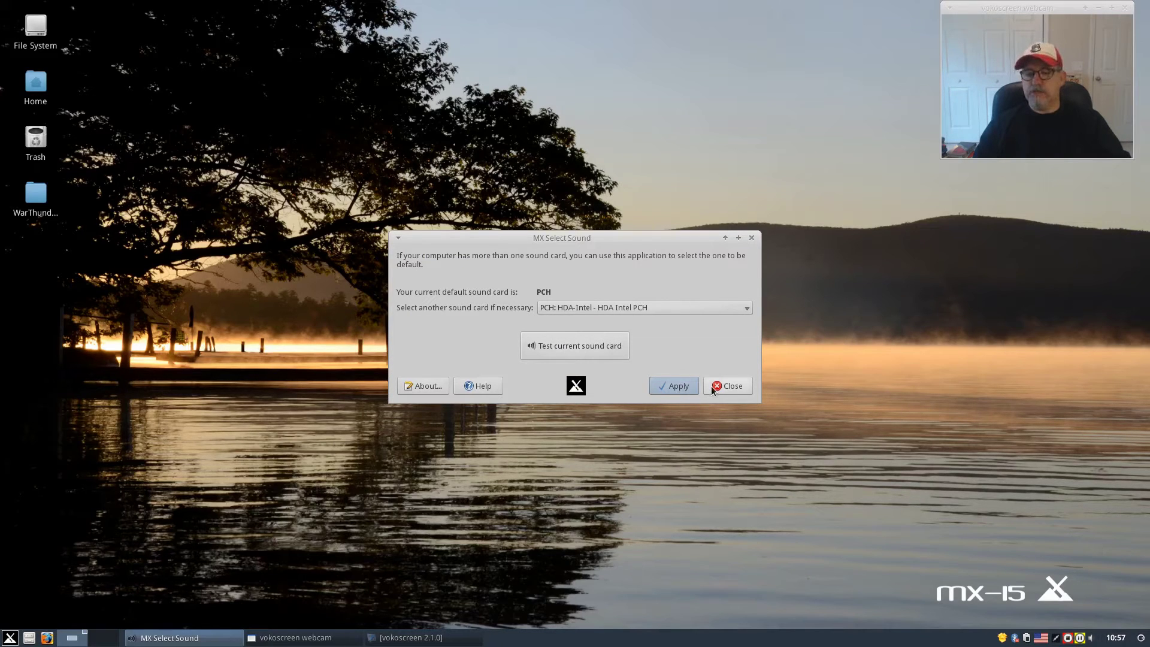
pyautogui.click(728, 385)
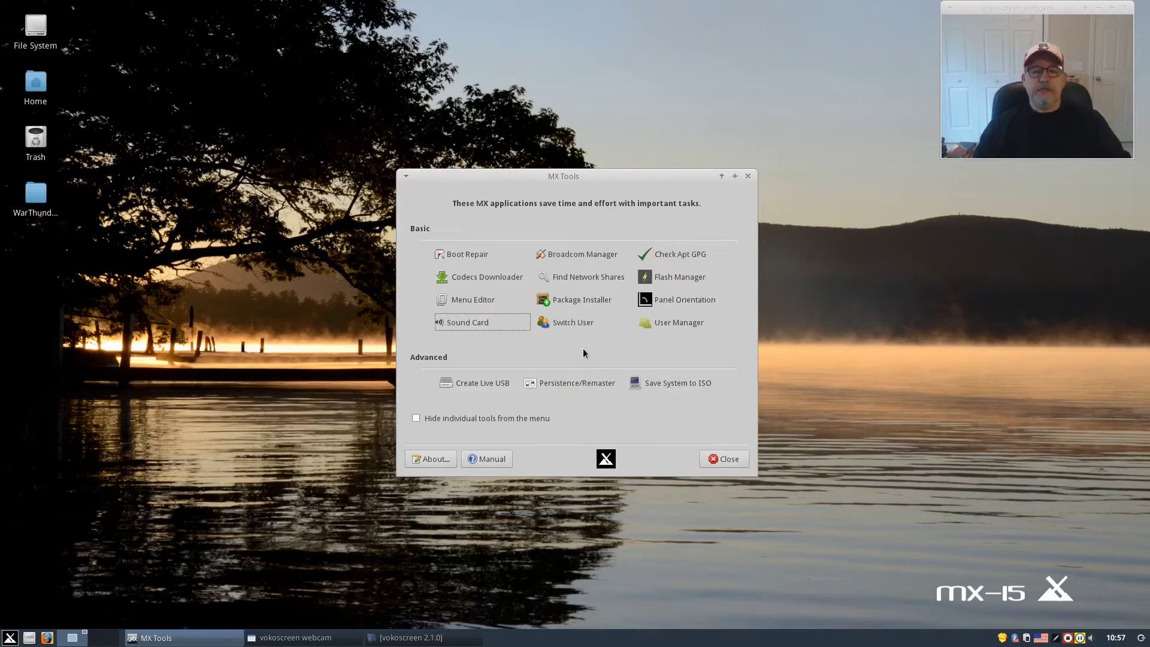
# Close MX Tools and view the Whisker Menu plugin's About information.
pyautogui.click(748, 177)
pyautogui.click(8, 637)
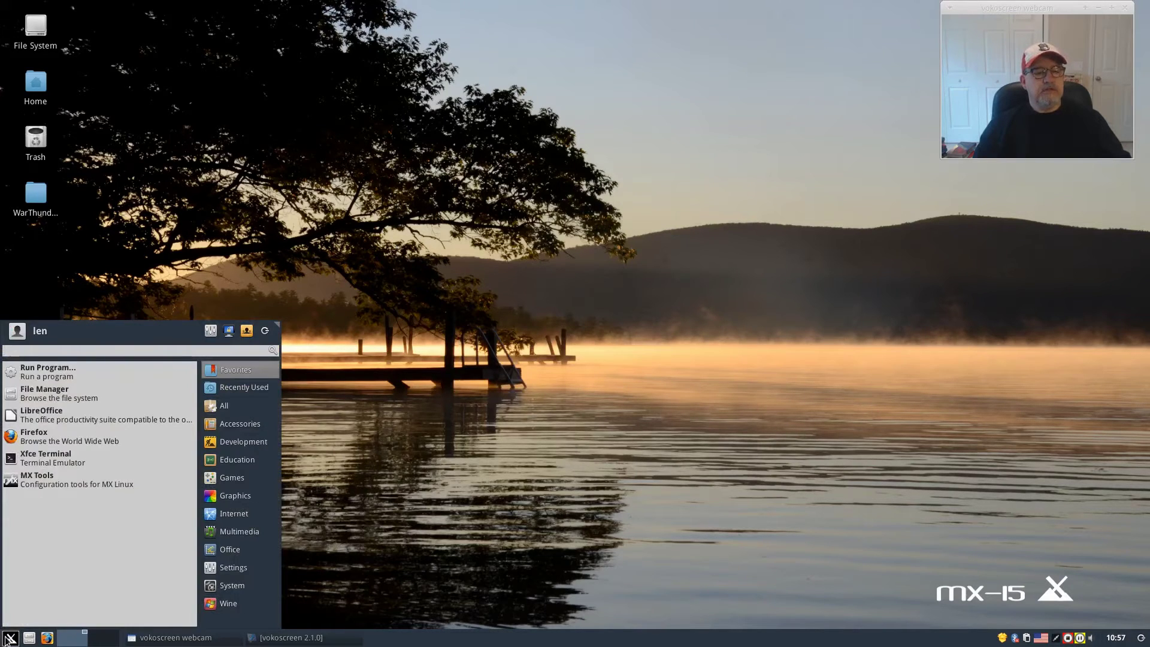
pyautogui.click(8, 638)
pyautogui.rightClick(8, 638)
pyautogui.click(30, 566)
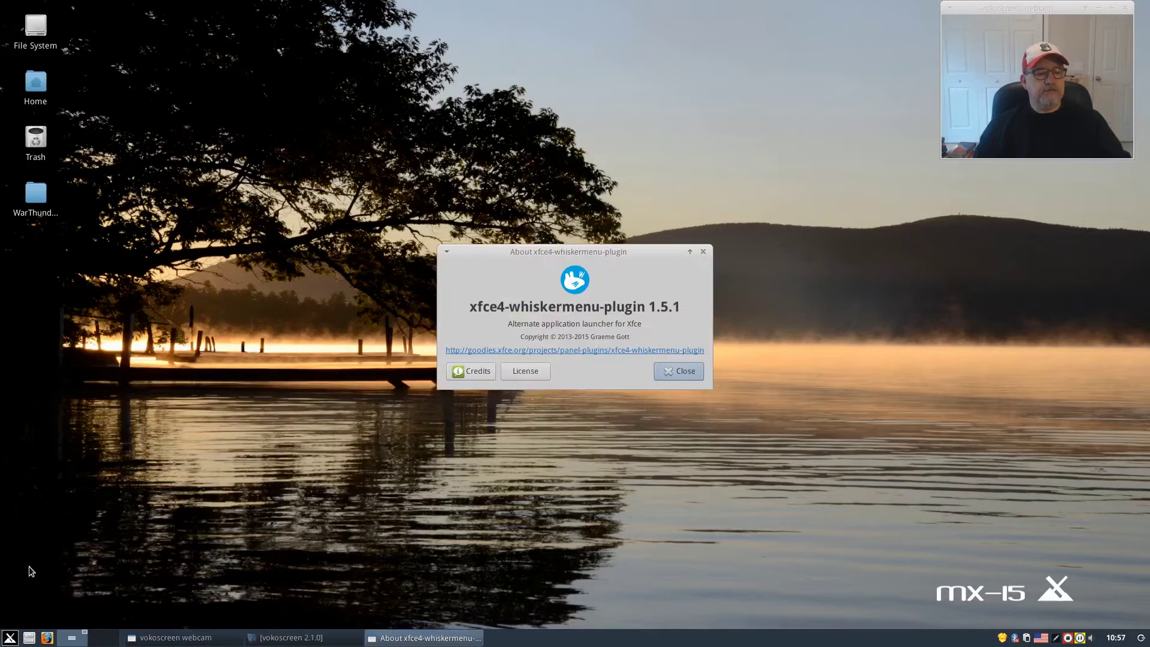
pyautogui.click(690, 372)
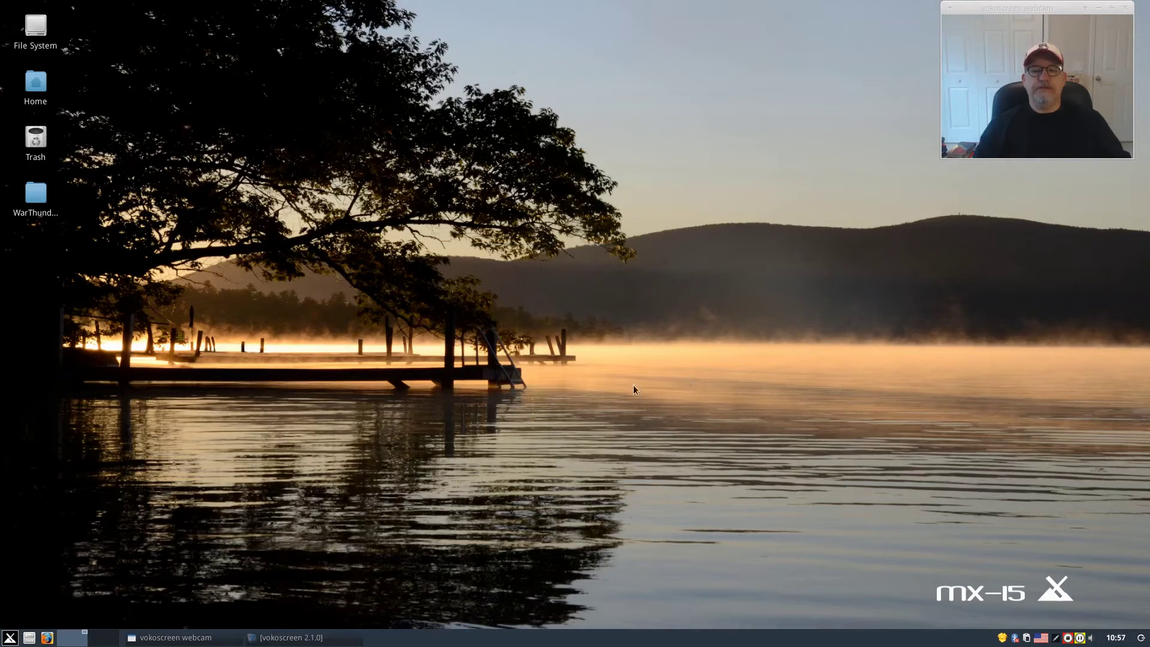
# In Whisker Menu Behavior properties, enable 'Position categories next to panel button' and 'Display by default'.
pyautogui.rightClick(3, 639)
pyautogui.click(19, 563)
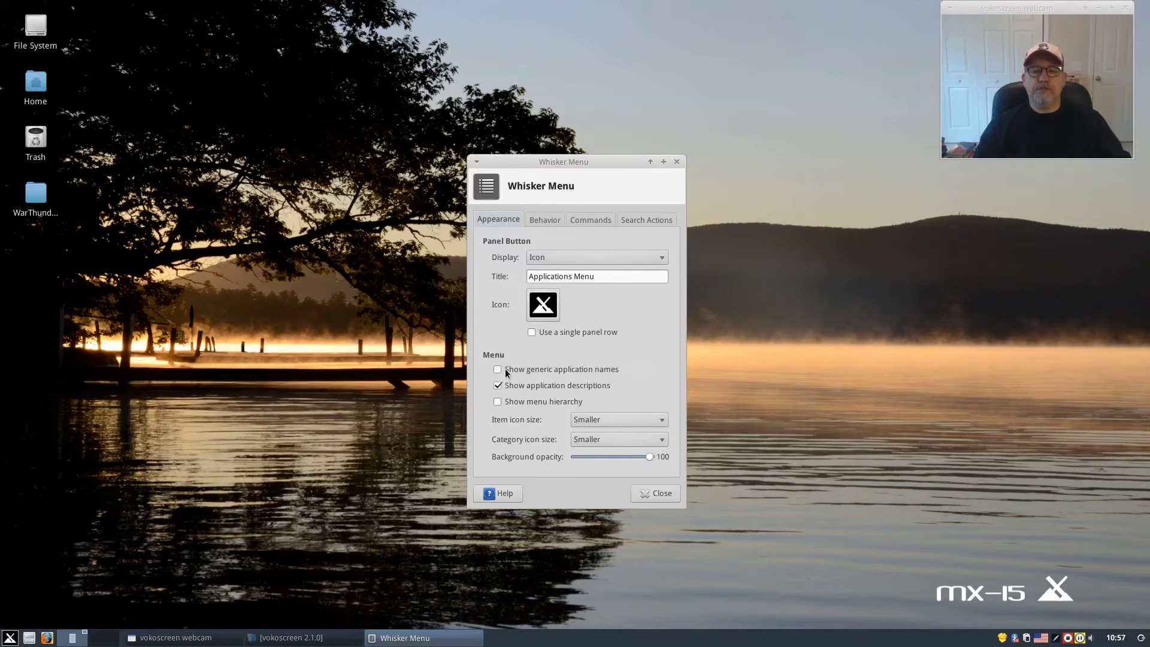
pyautogui.click(548, 219)
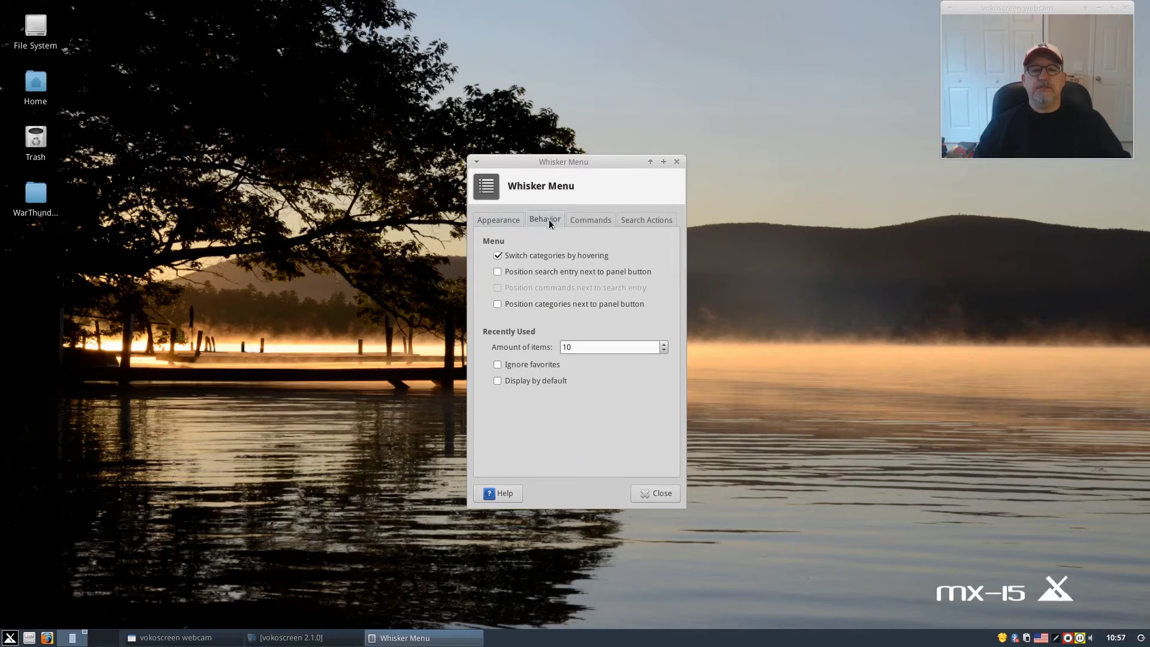
pyautogui.click(497, 305)
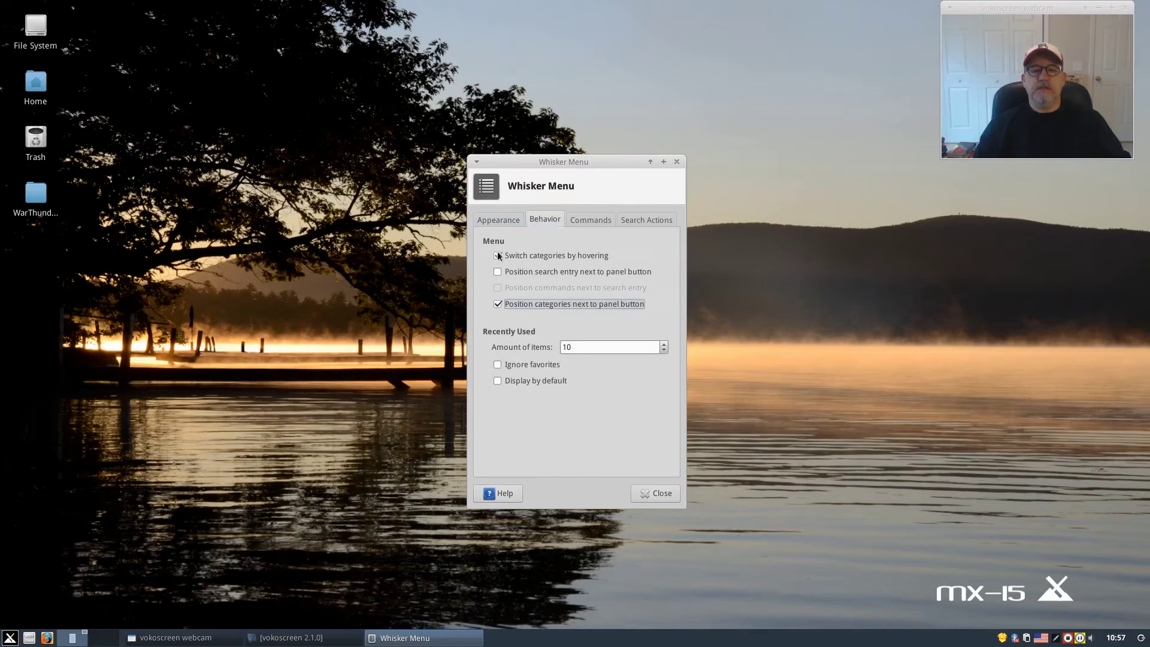
pyautogui.click(496, 381)
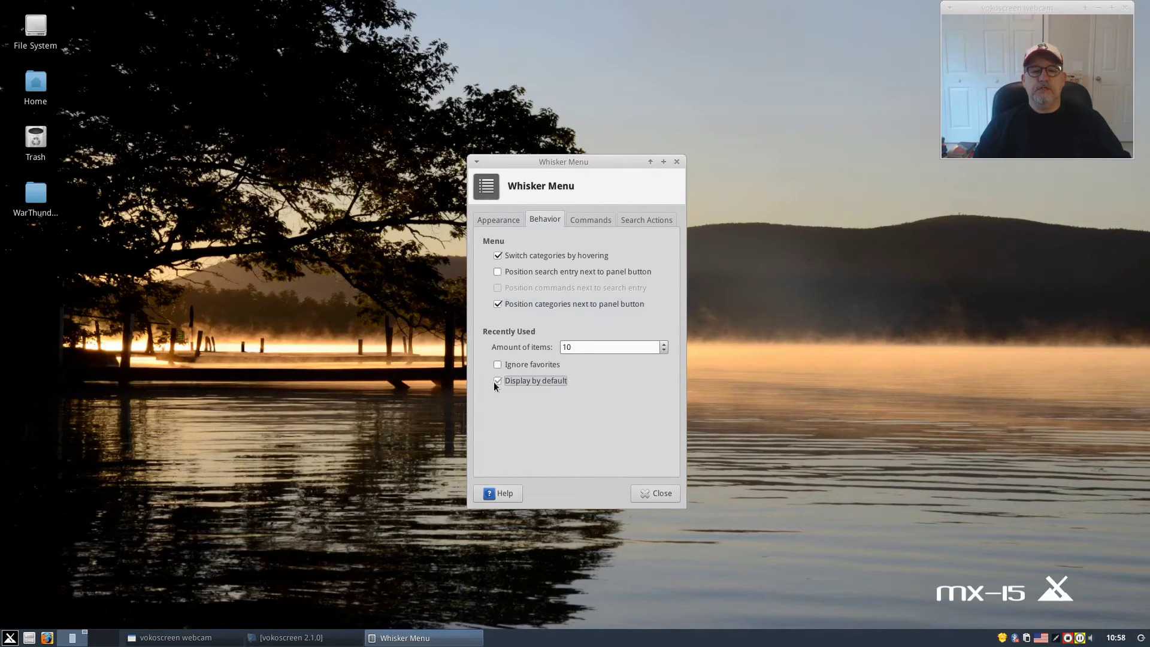
pyautogui.click(652, 493)
# Browse System, Settings, Accessories, Development and Games in the Whisker menu, then narrow it.
pyautogui.click(11, 637)
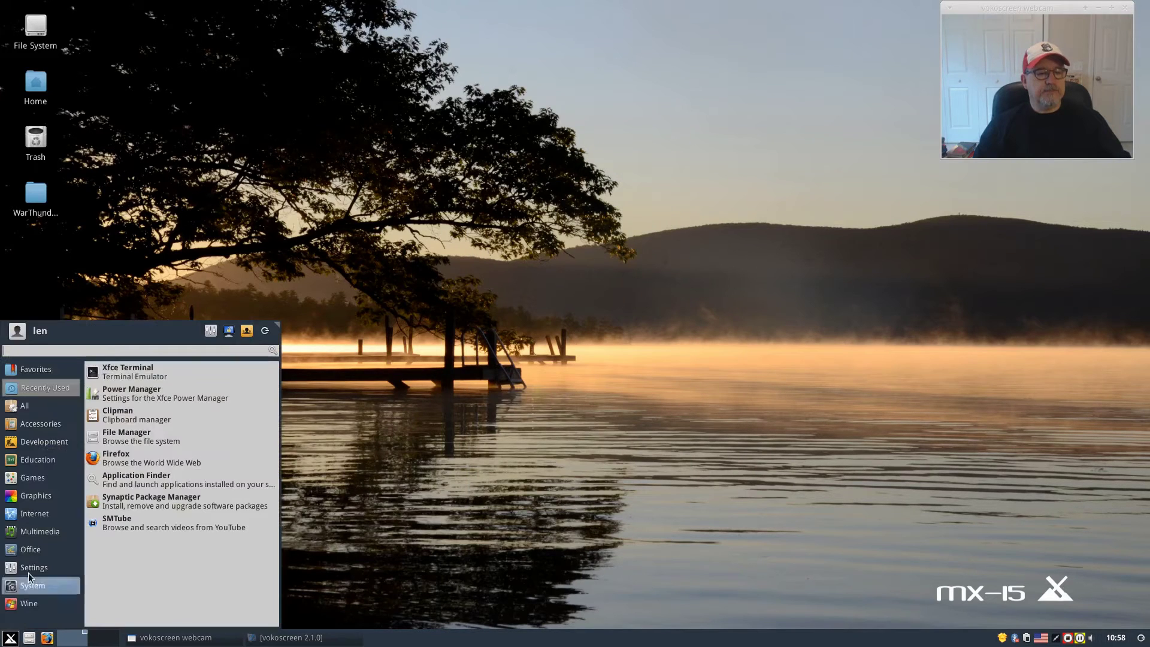
pyautogui.click(32, 585)
pyautogui.click(34, 567)
pyautogui.click(38, 425)
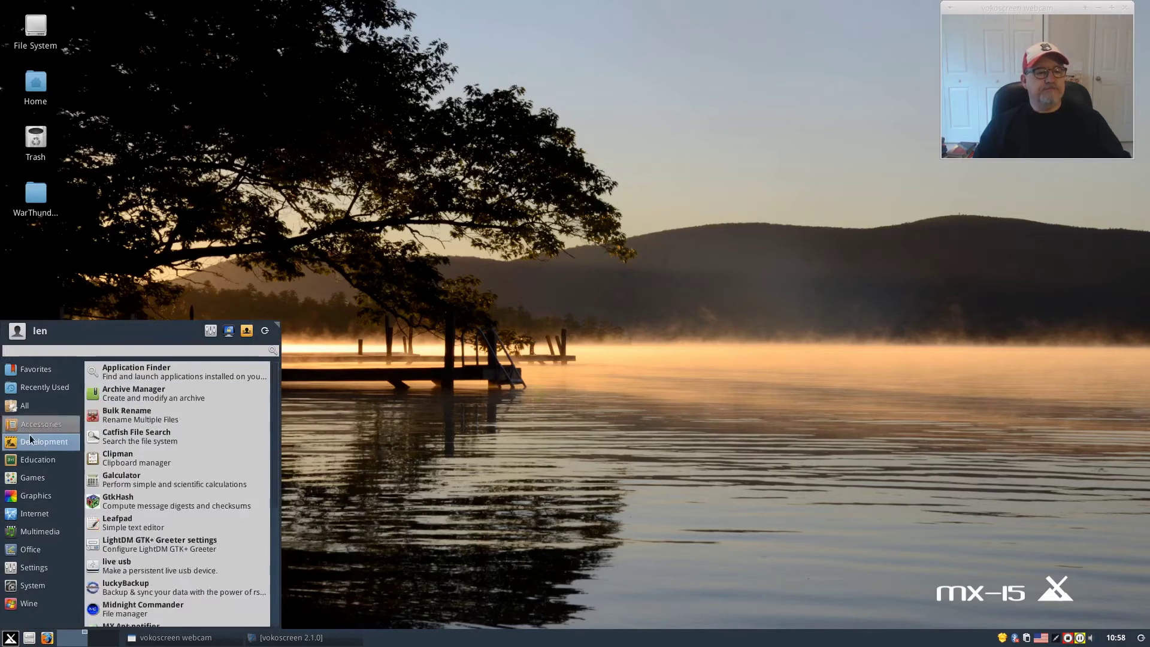
pyautogui.click(30, 440)
pyautogui.click(33, 477)
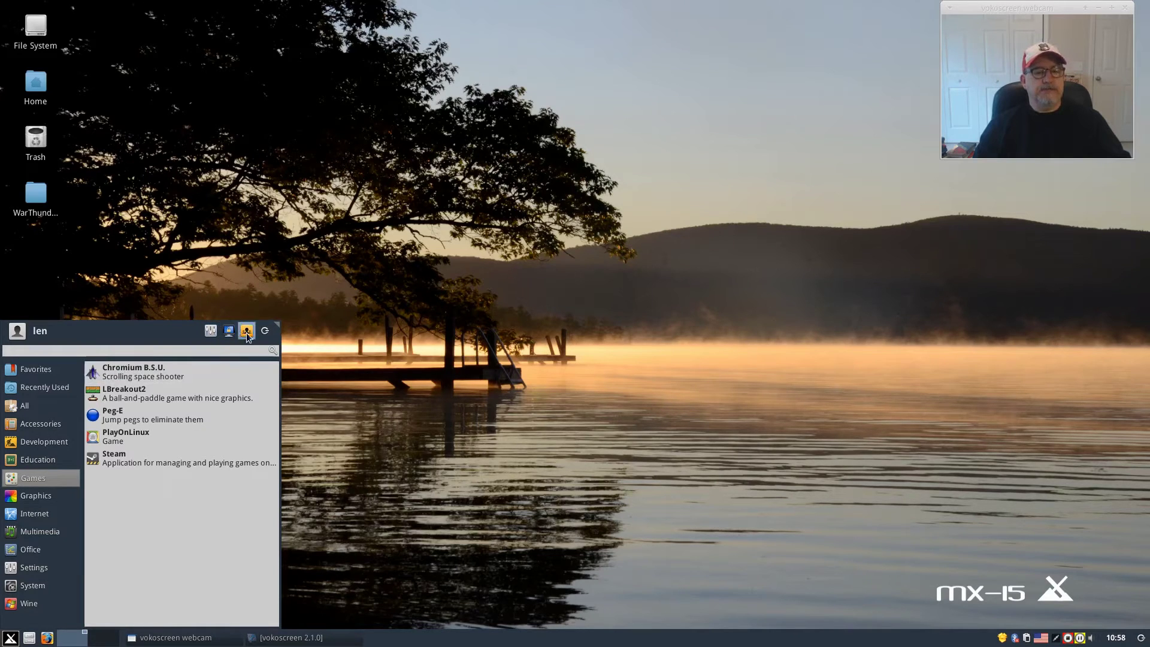
pyautogui.moveTo(272, 327); pyautogui.dragTo(233, 320)
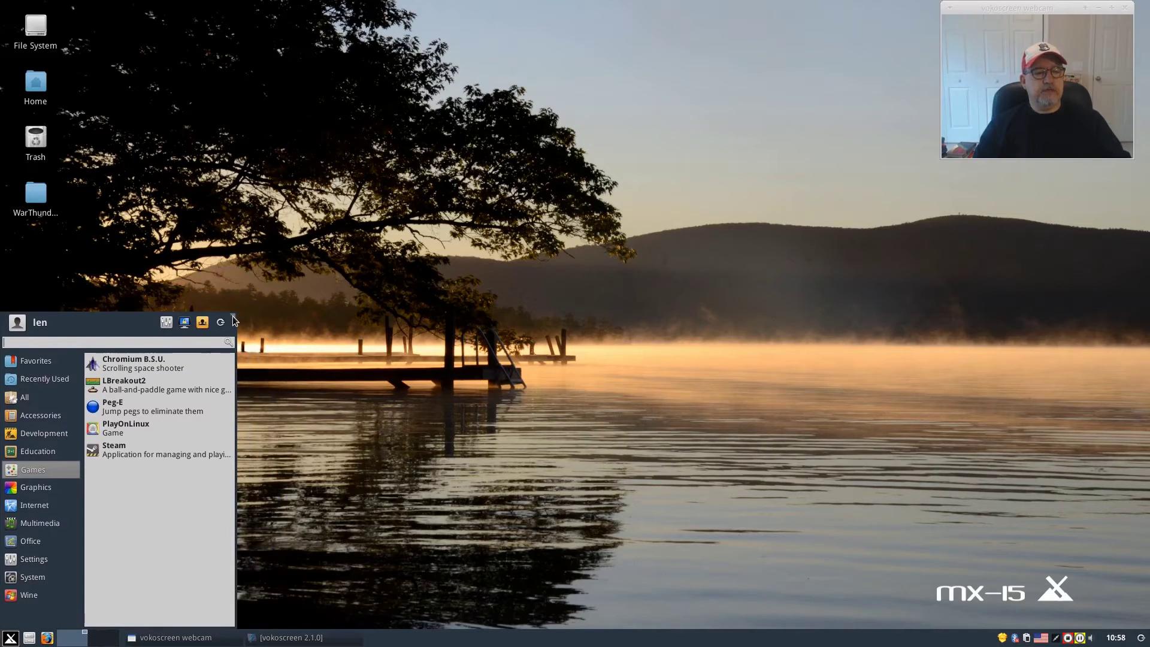
# Open the Settings Manager and enlarge its window to fit all items.
pyautogui.click(167, 323)
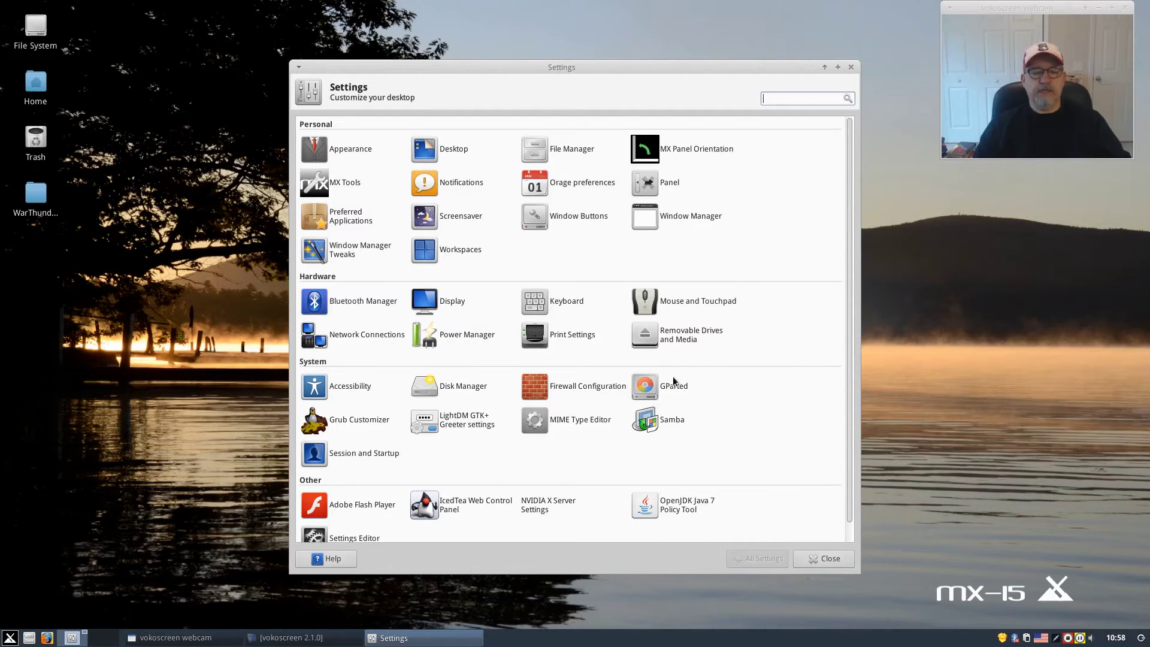
pyautogui.scroll(-1, 675, 381)
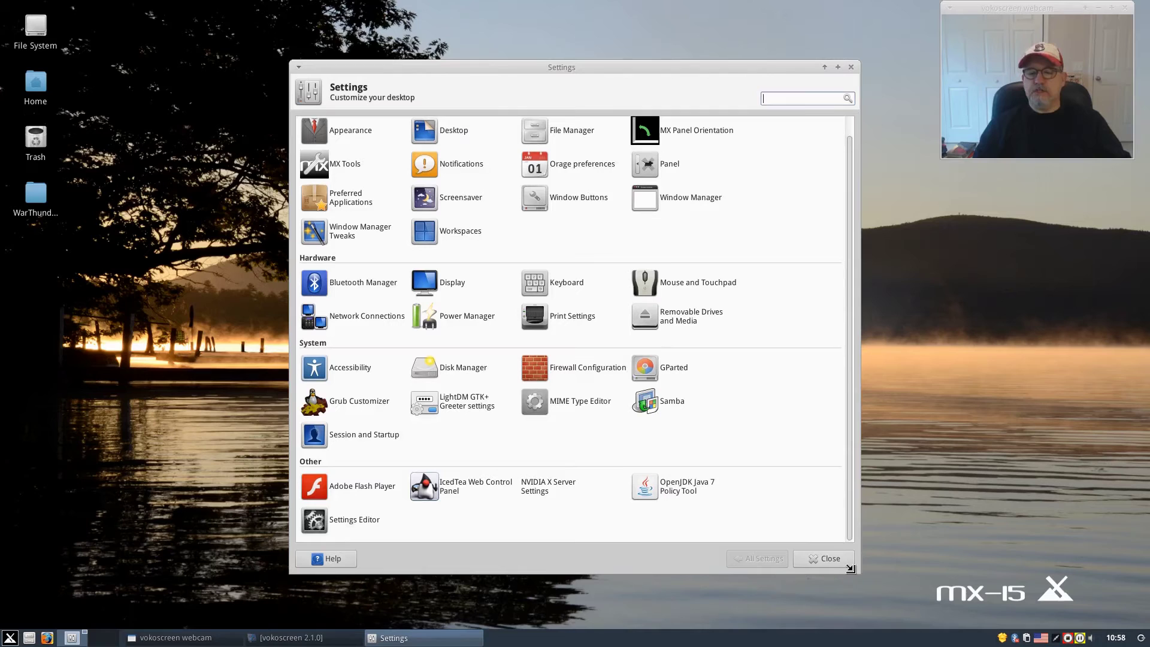
pyautogui.moveTo(860, 573); pyautogui.dragTo(864, 599)
# Review the Appearance Style, Icons, Fonts and Settings pages, then return to All Settings.
pyautogui.click(320, 160)
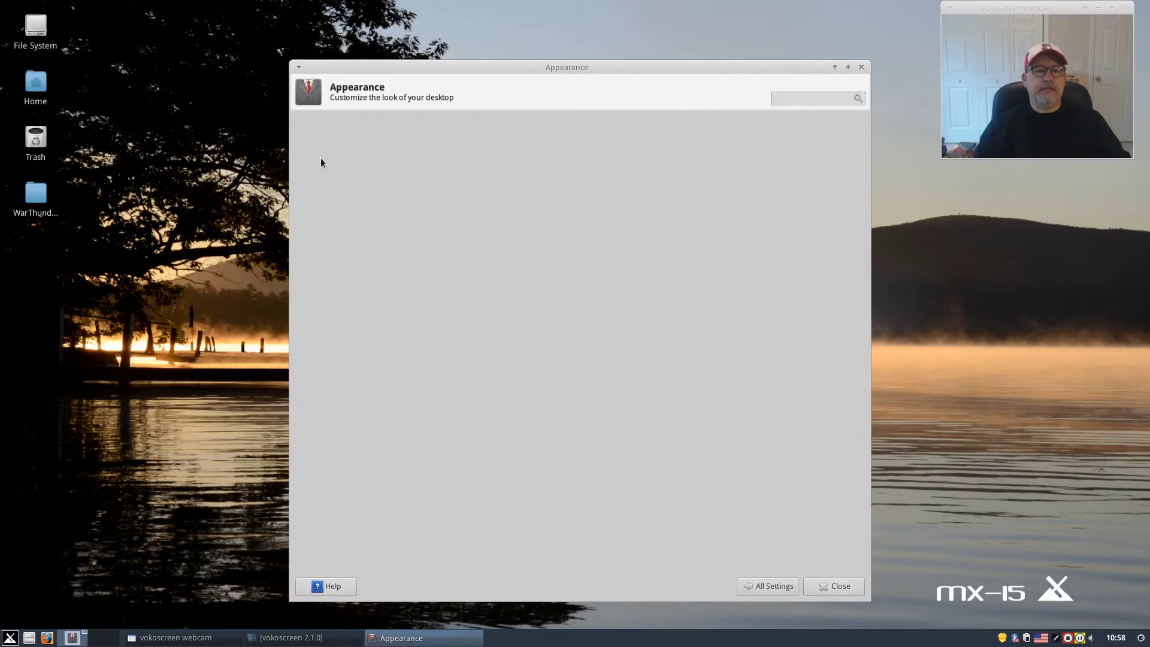
pyautogui.scroll(-15, 311, 475)
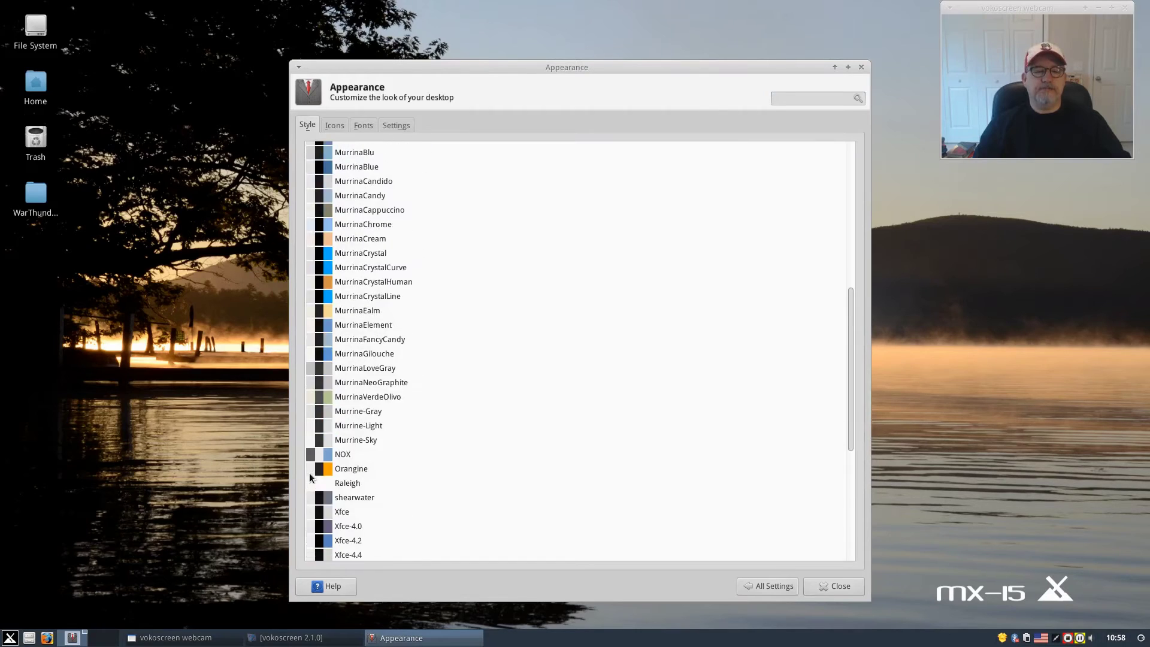
pyautogui.scroll(15, 309, 473)
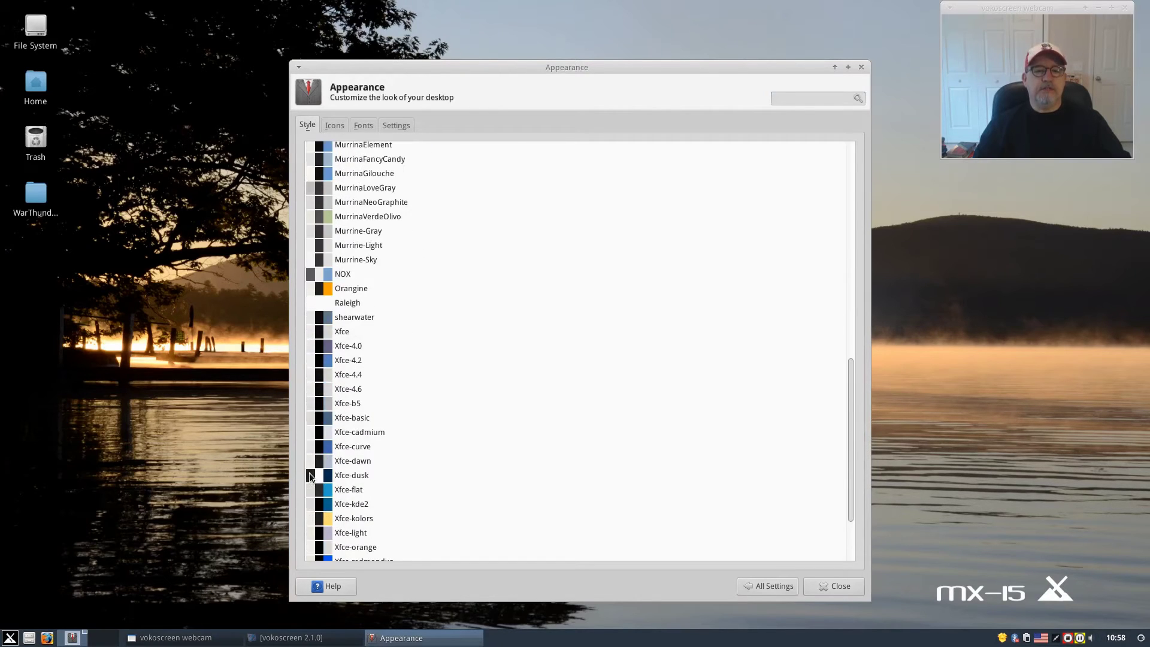
pyautogui.scroll(2, 309, 476)
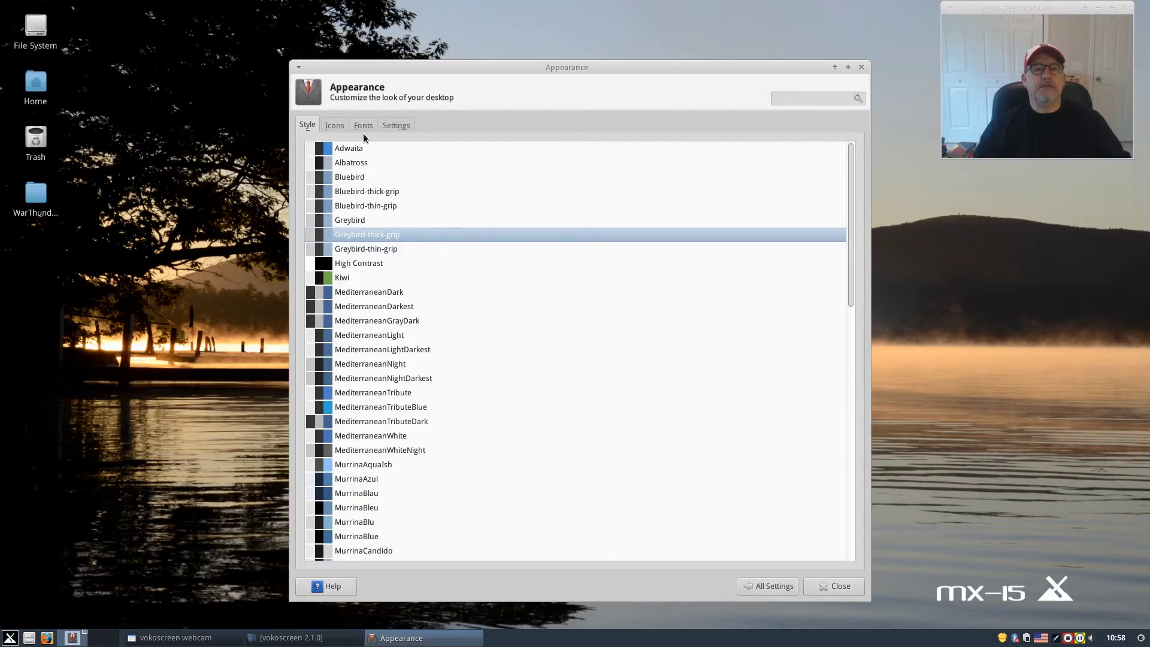
pyautogui.click(336, 125)
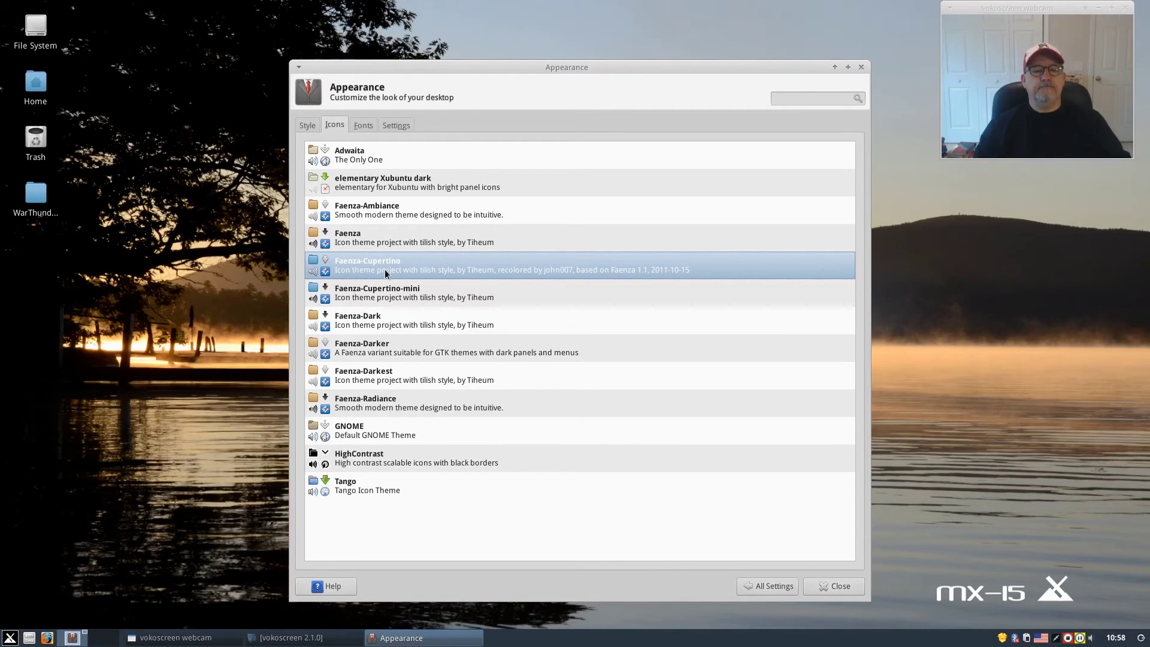
pyautogui.click(365, 124)
pyautogui.click(391, 124)
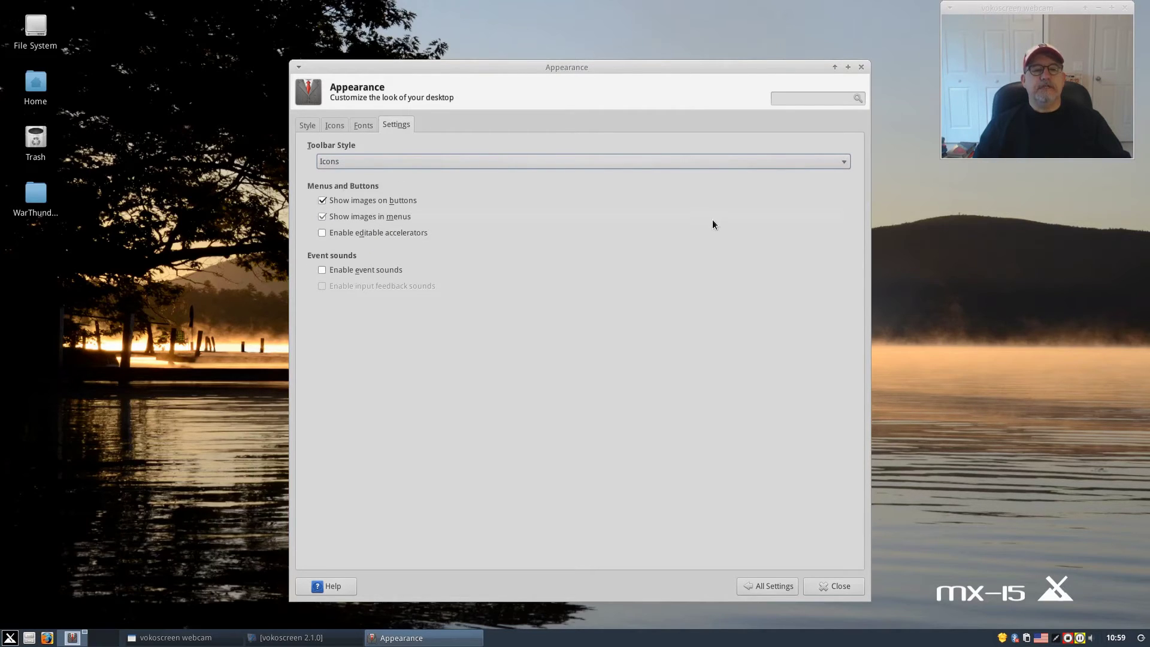
pyautogui.click(776, 589)
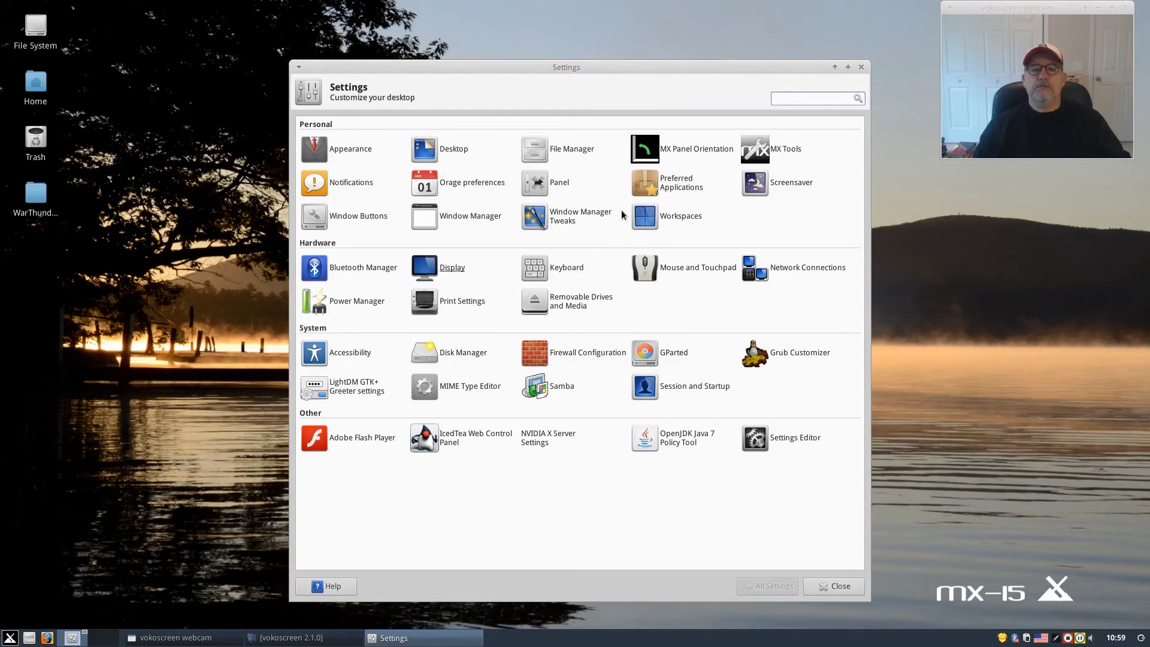
# Nudge the Window Manager Tweaks smart-placement threshold toward Large, review Compositor, and close it.
pyautogui.click(577, 216)
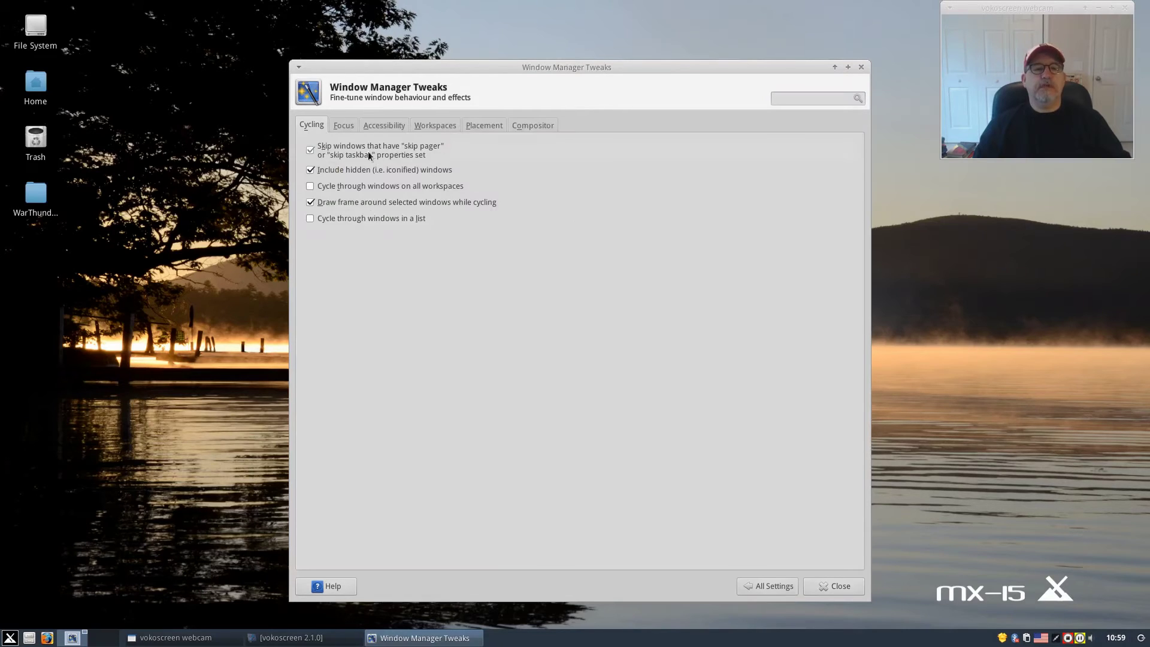
pyautogui.click(485, 126)
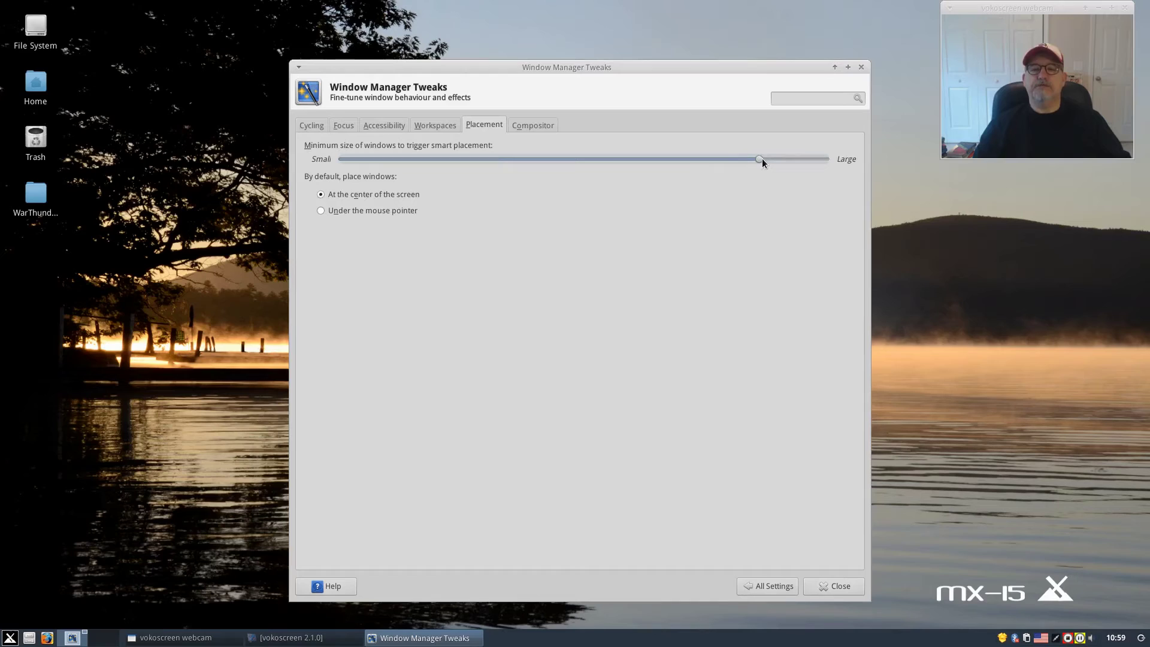
pyautogui.moveTo(762, 159); pyautogui.dragTo(769, 159)
pyautogui.click(531, 125)
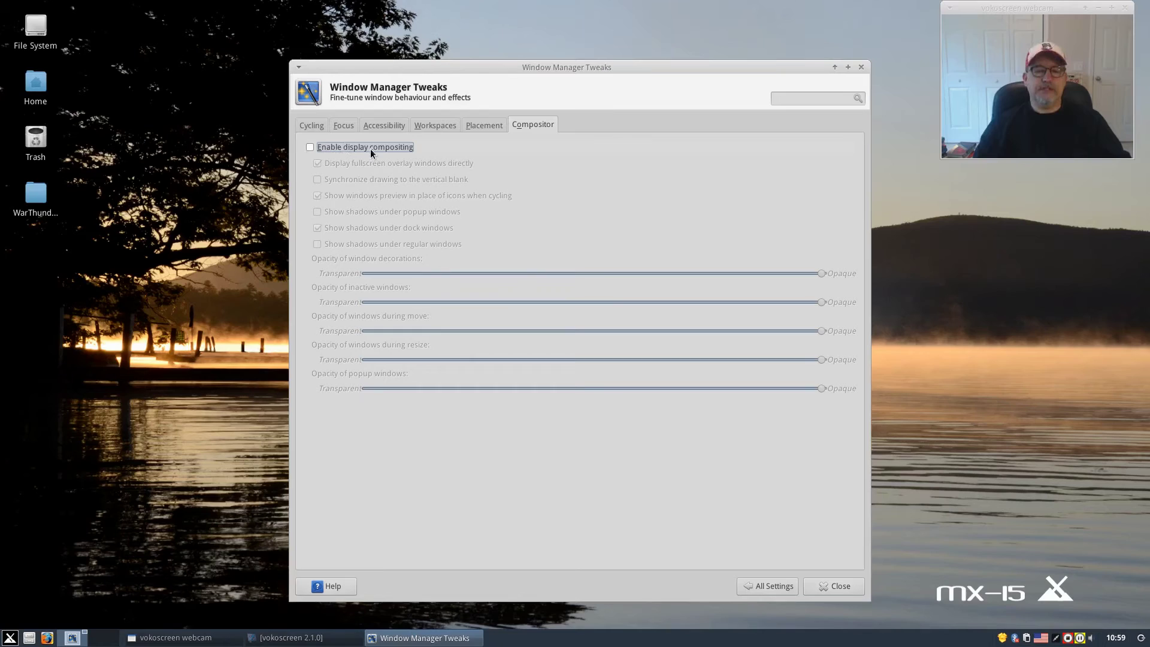
pyautogui.click(861, 68)
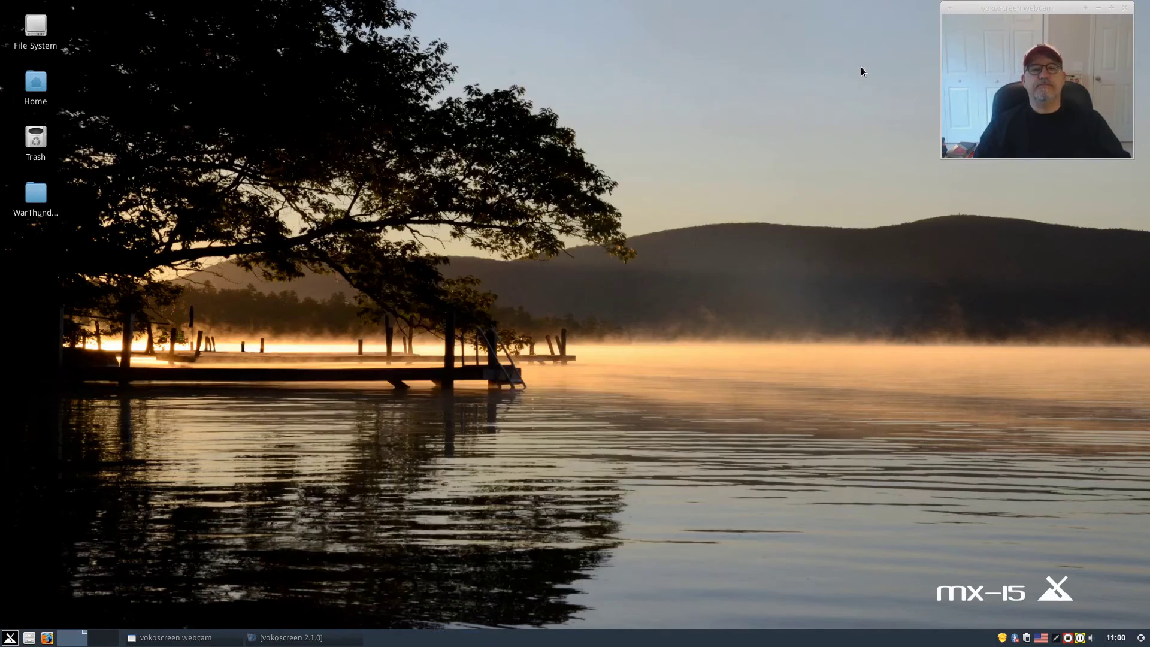
# Open the Settings Manager, view XScreenSaver Preferences, then close the screensaver window.
pyautogui.click(10, 637)
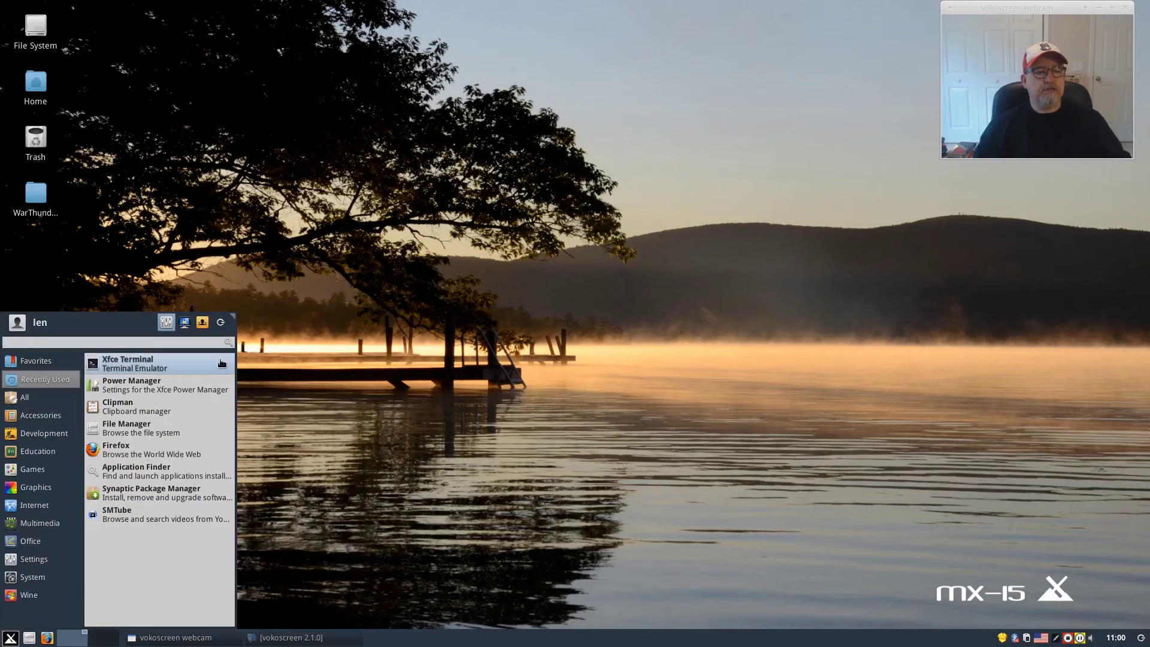
pyautogui.click(167, 323)
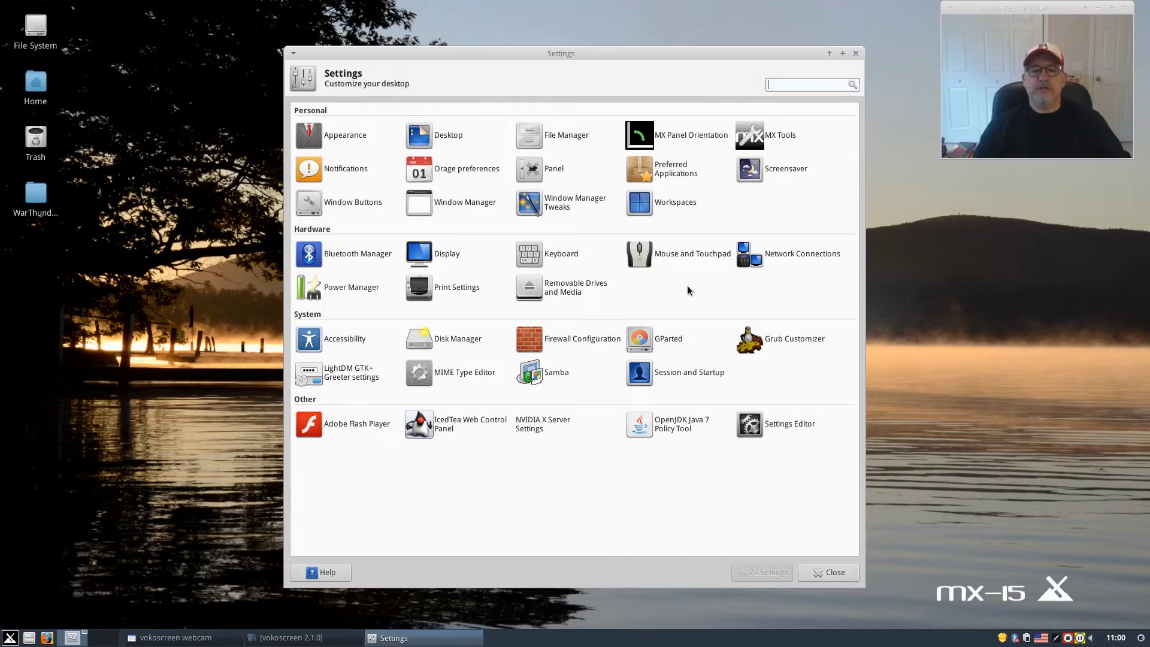
pyautogui.click(753, 169)
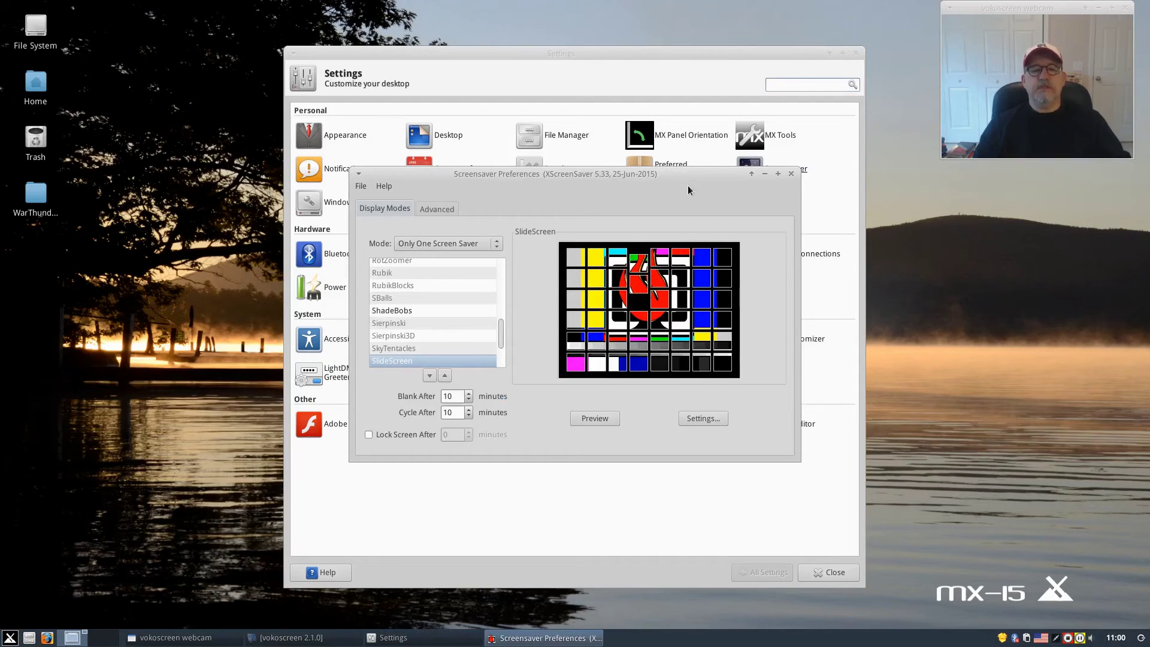
pyautogui.click(791, 174)
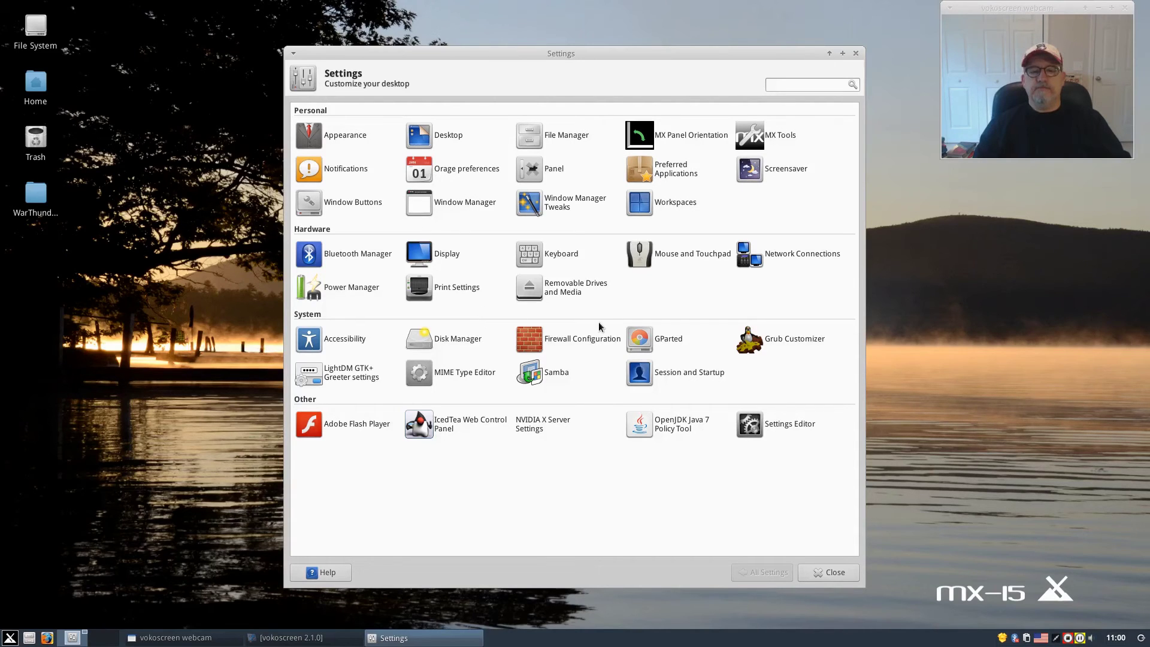
# Unlock Gufw with the root password, toggle the firewall Status off and on, then close it.
pyautogui.click(581, 339)
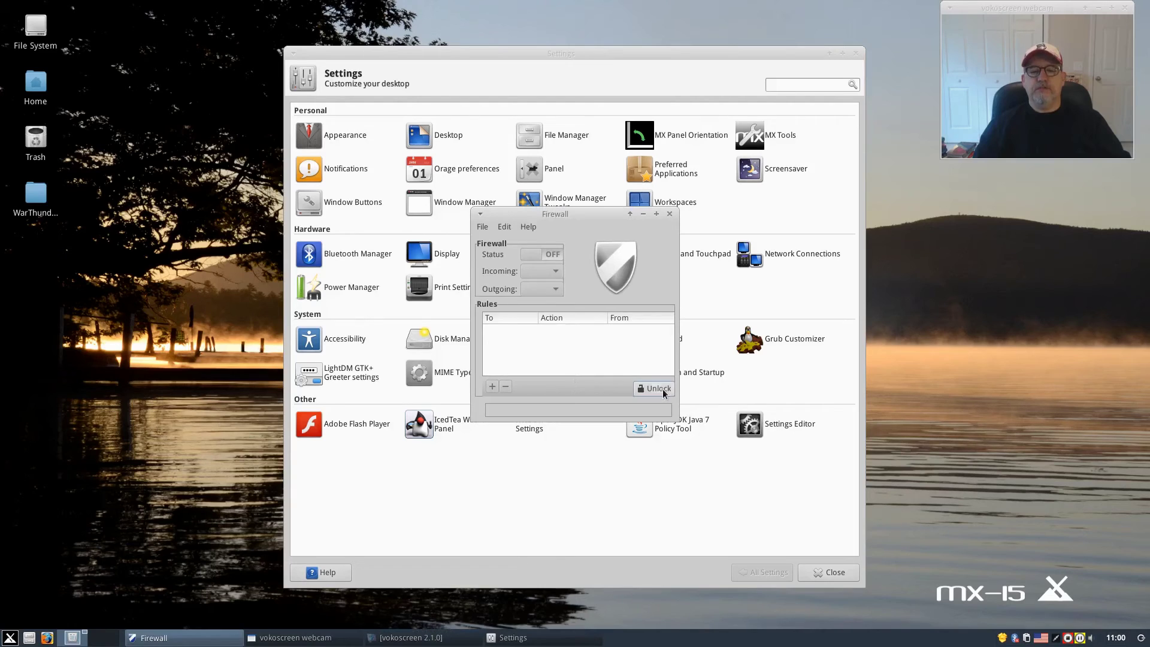
pyautogui.click(663, 390)
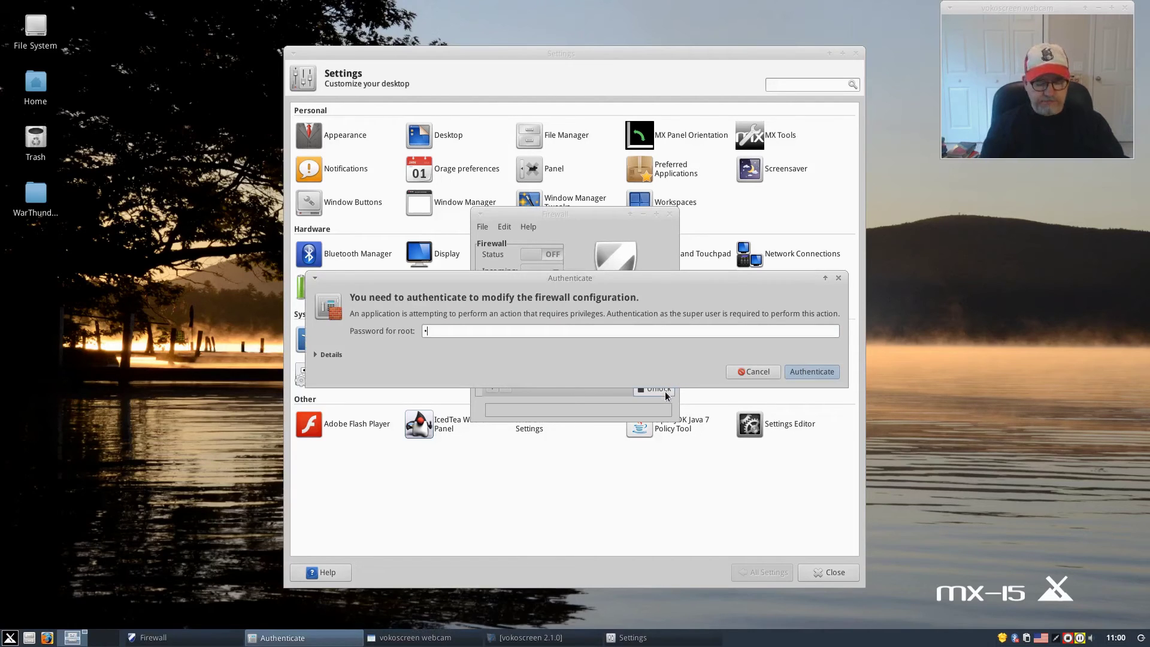
pyautogui.write('****')
pyautogui.press('Return')
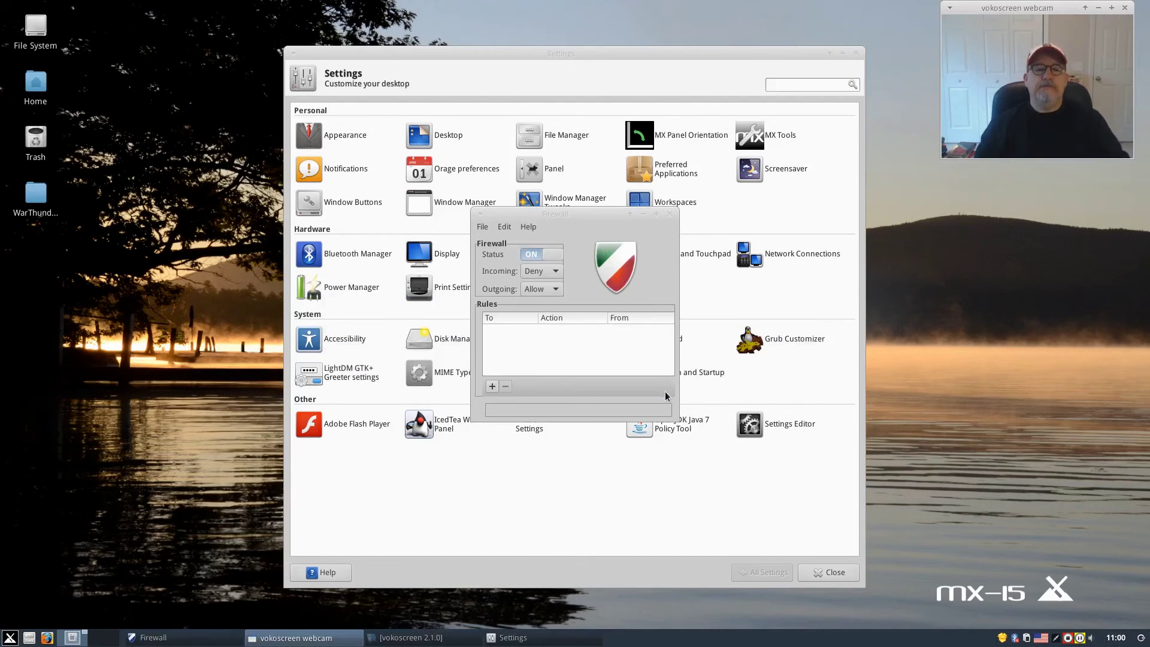
pyautogui.click(532, 254)
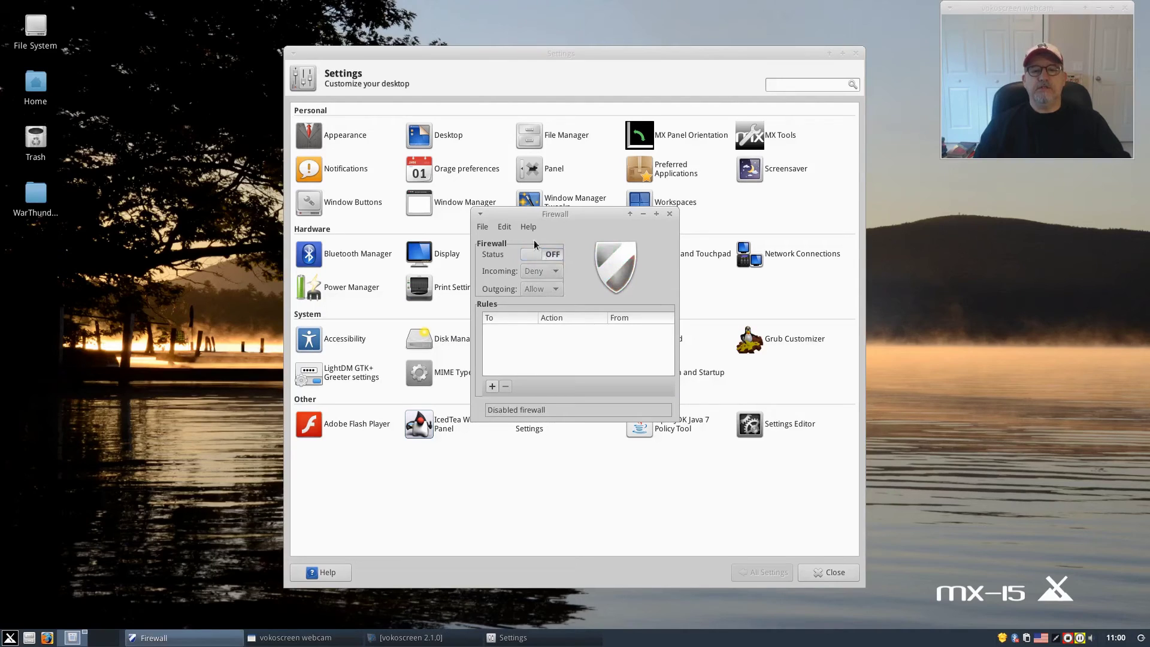
pyautogui.click(545, 256)
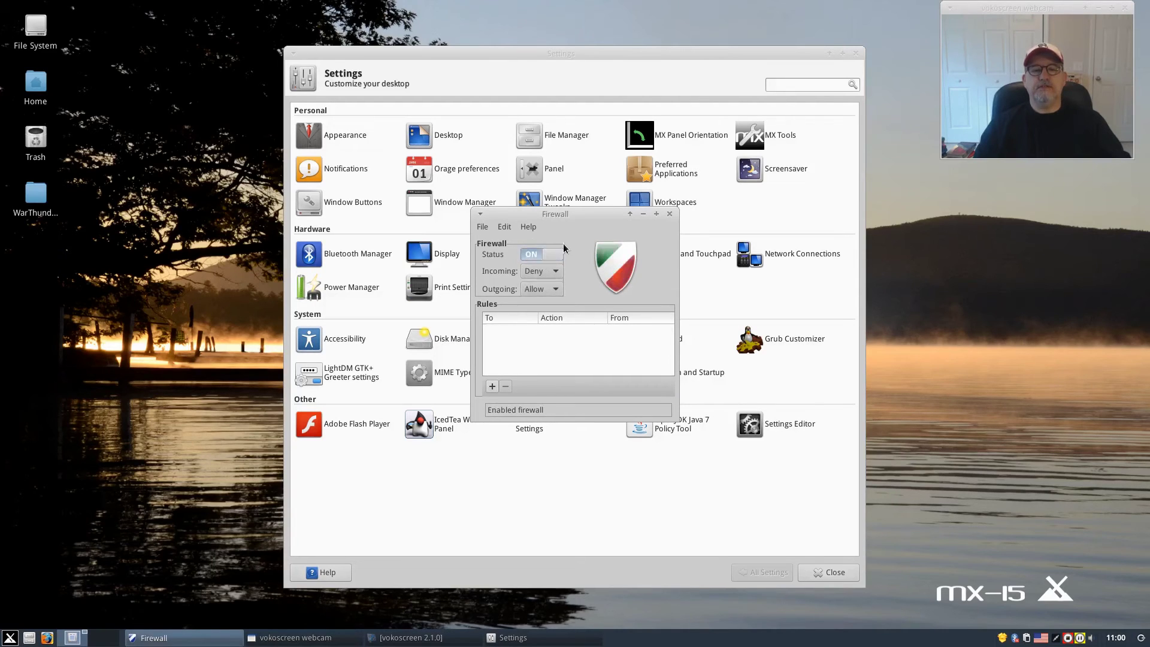
pyautogui.click(669, 214)
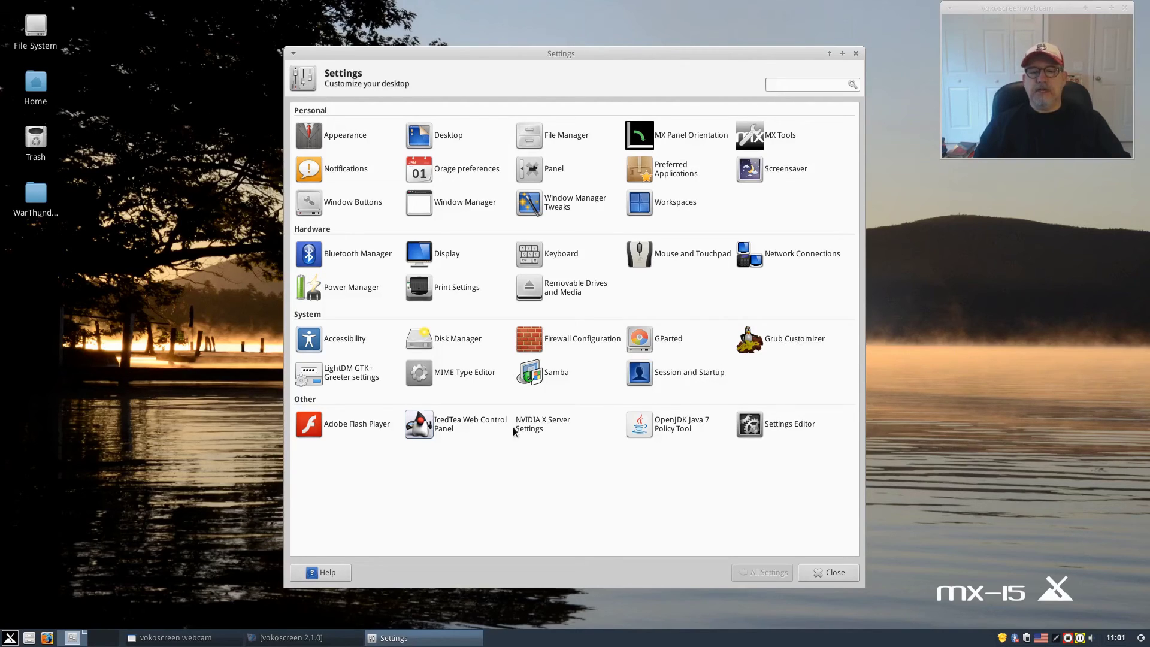
# View NVIDIA X Server Settings' card and driver information, then quit the tool.
pyautogui.click(535, 426)
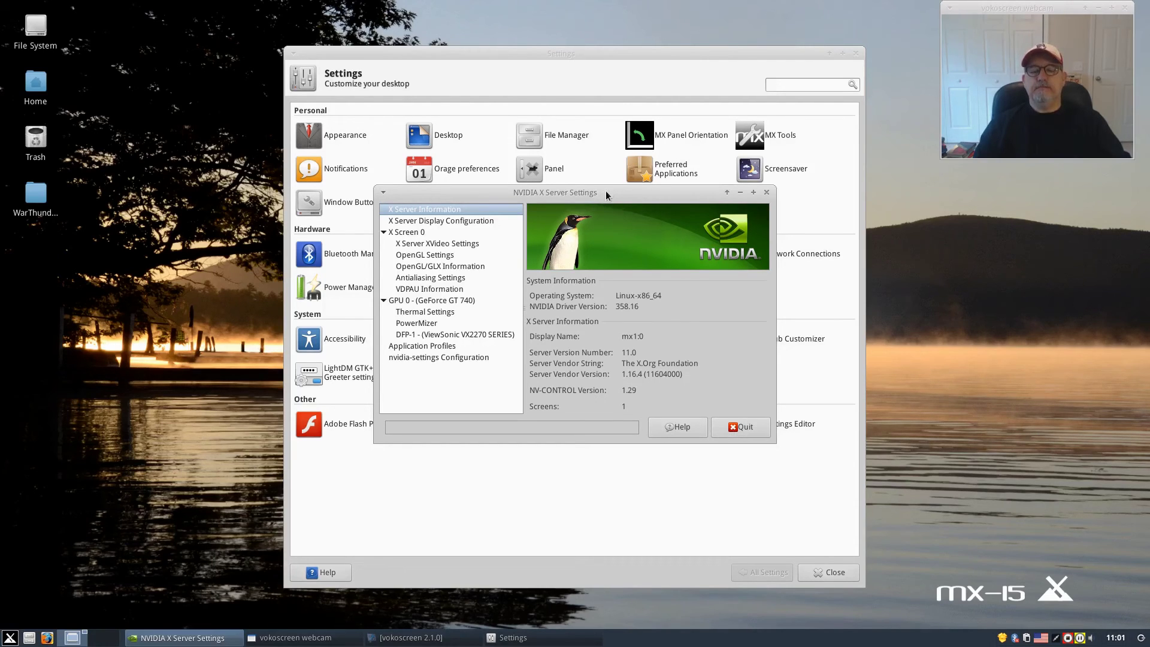
pyautogui.click(765, 191)
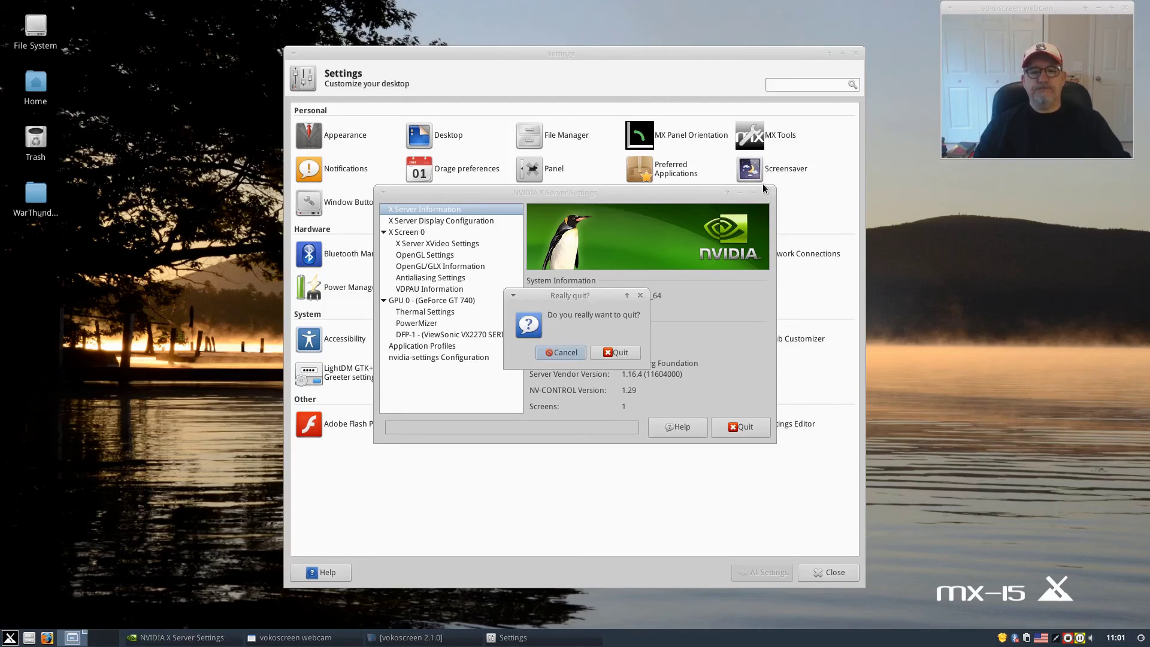
pyautogui.click(617, 353)
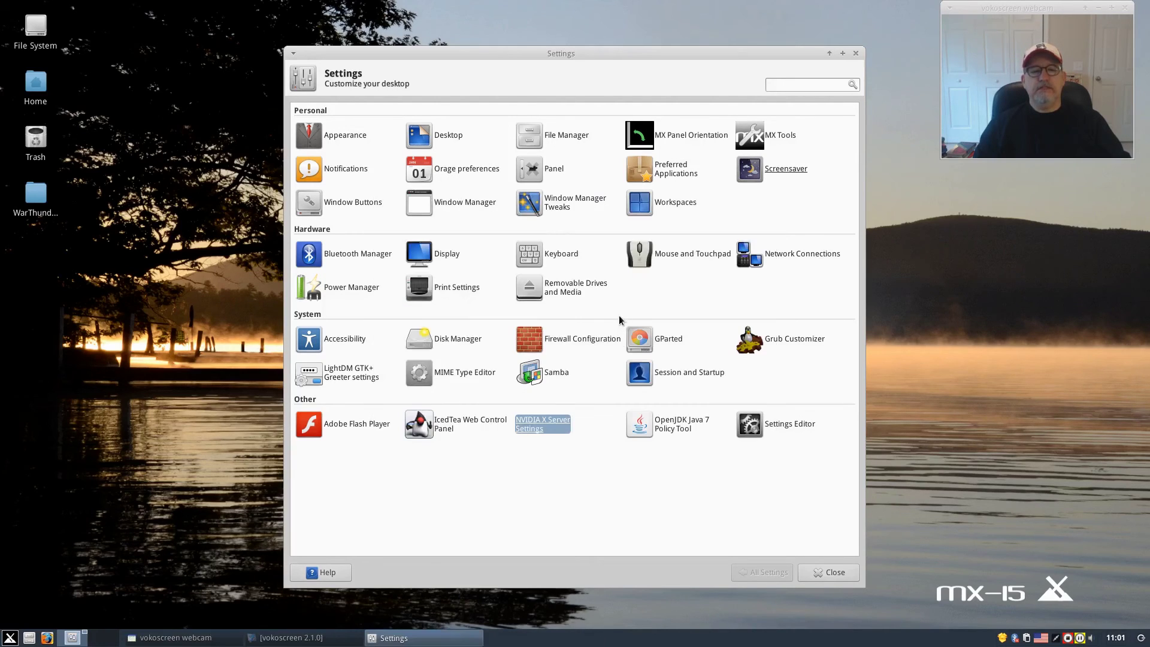
pyautogui.doubleClick(36, 192)
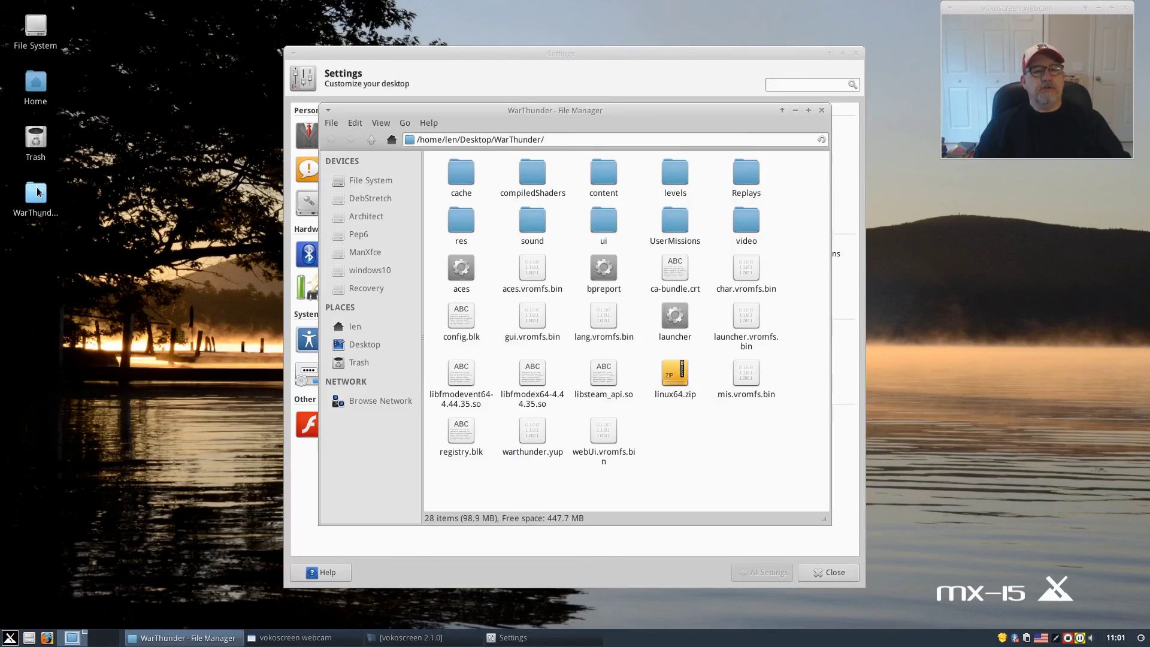
pyautogui.moveTo(623, 118); pyautogui.dragTo(427, 73)
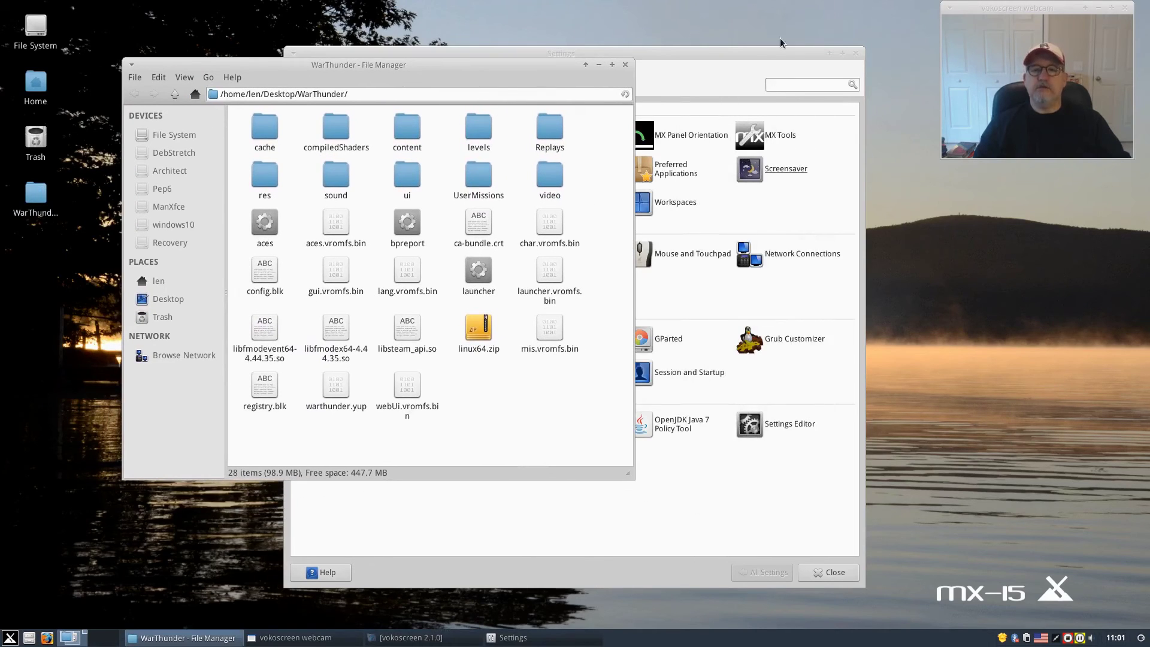
pyautogui.click(758, 54)
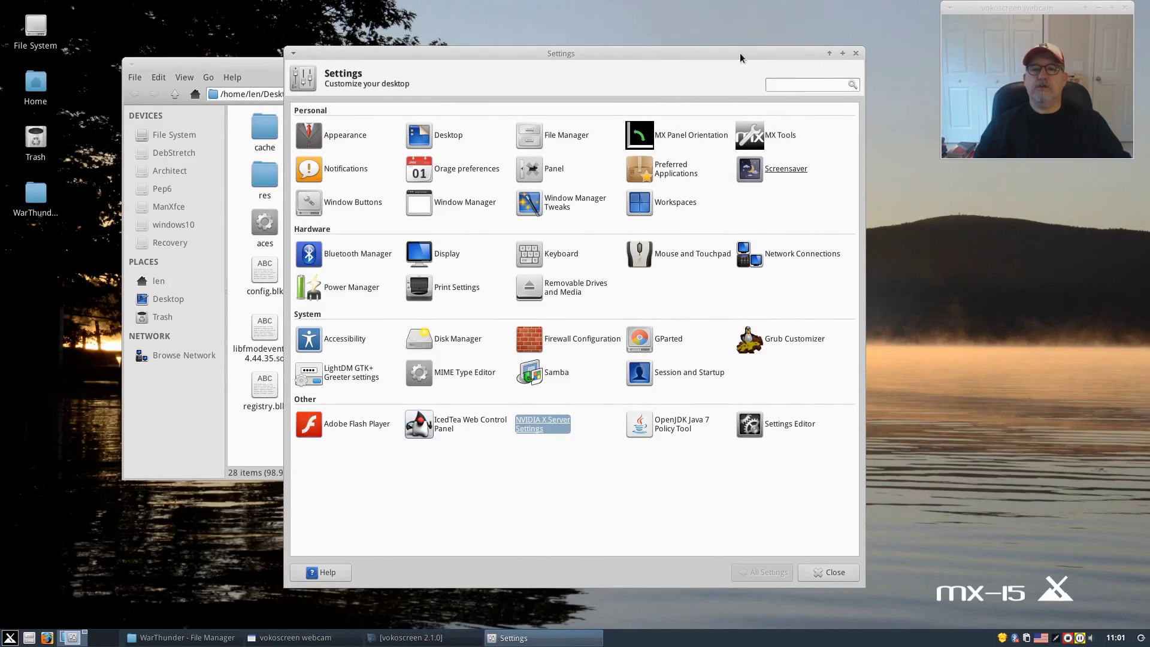
pyautogui.click(262, 67)
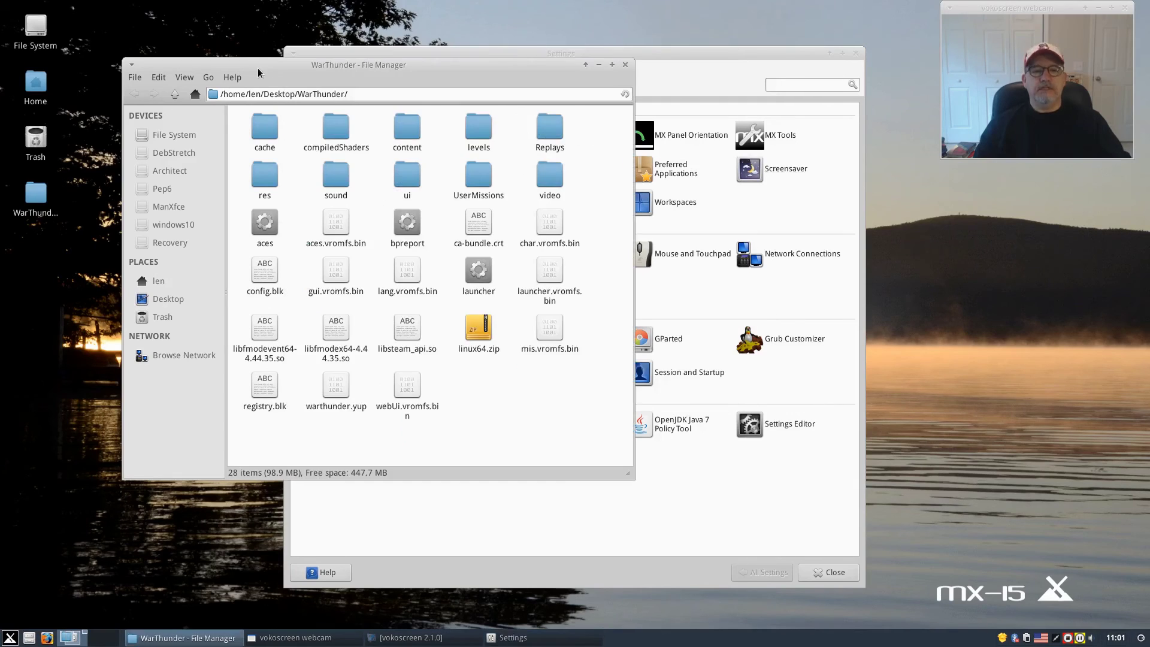
pyautogui.click(625, 66)
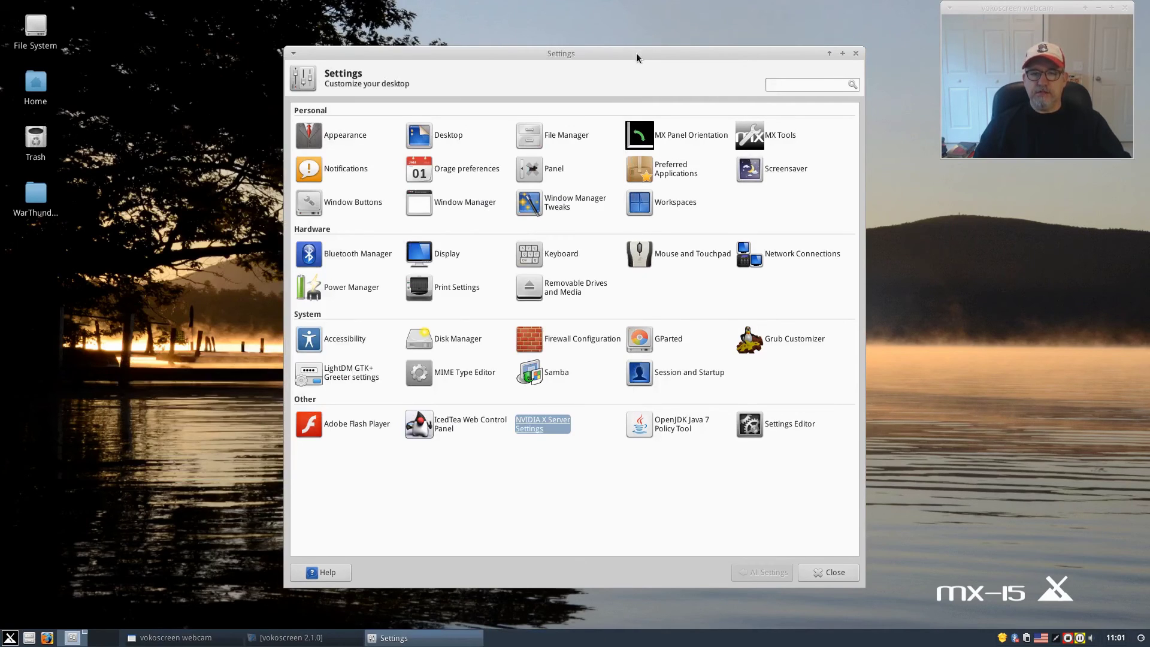
pyautogui.click(778, 168)
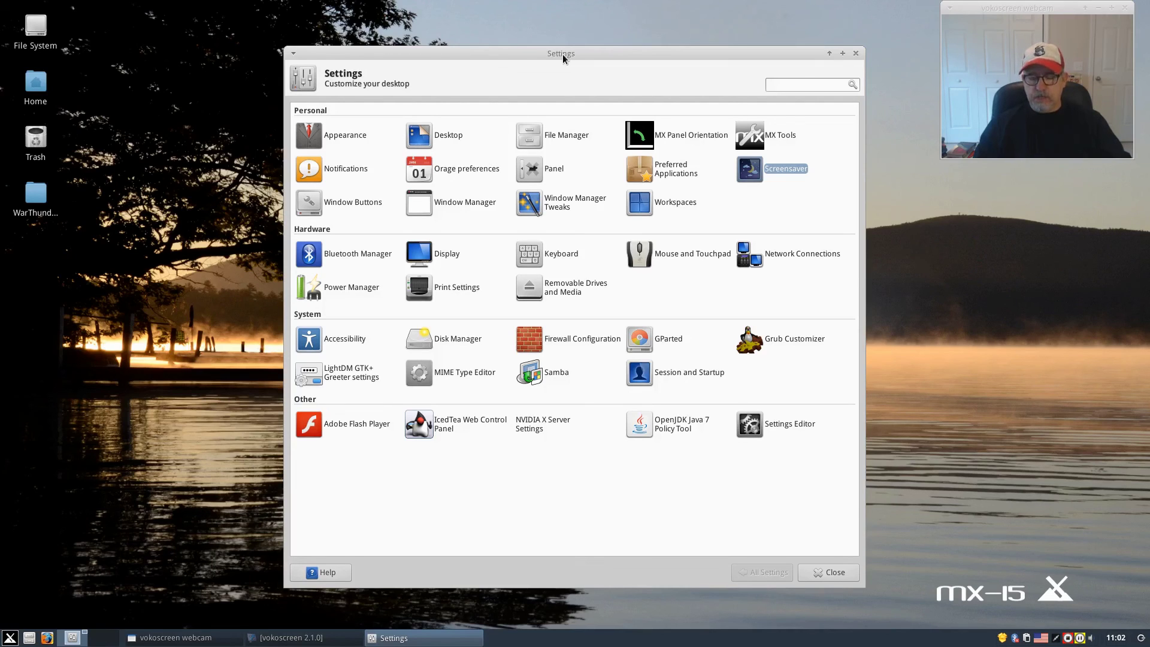
# Close the Xfce Settings Manager window to reveal the bare lake-wallpaper desktop.
pyautogui.click(855, 53)
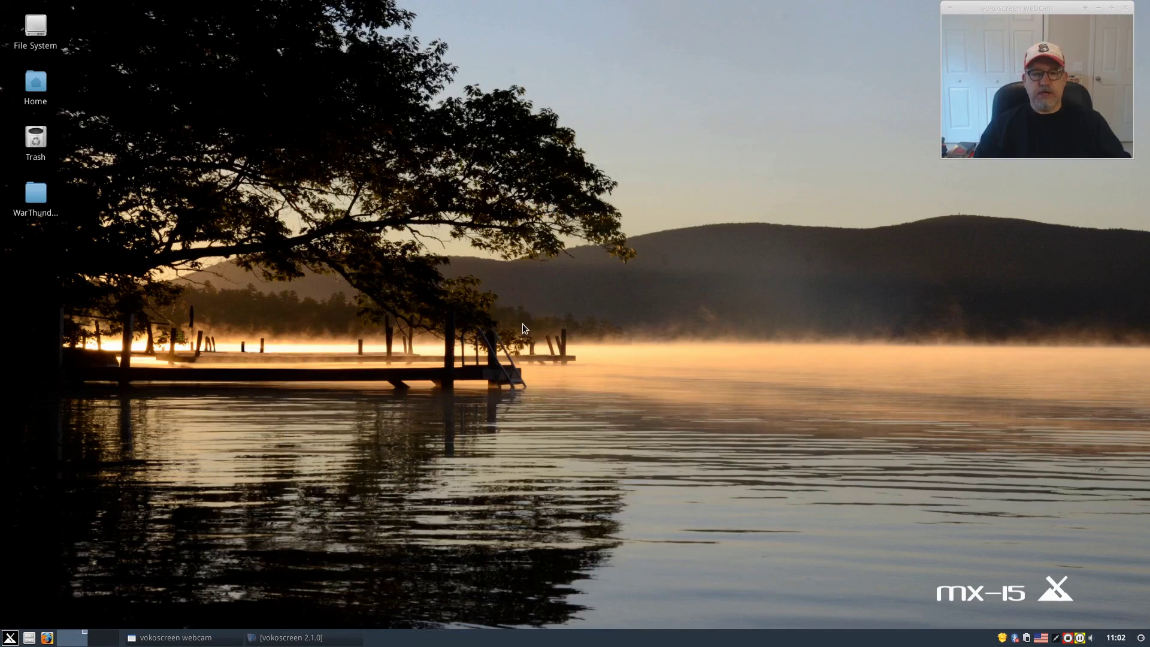